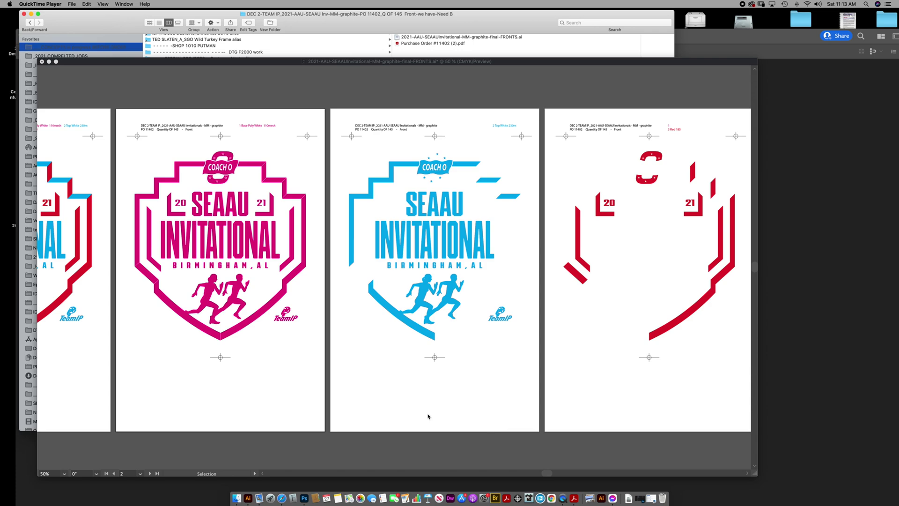
# Bring Illustrator forward and pan until the composite first artboard is fully in view.
pyautogui.click(226, 106)
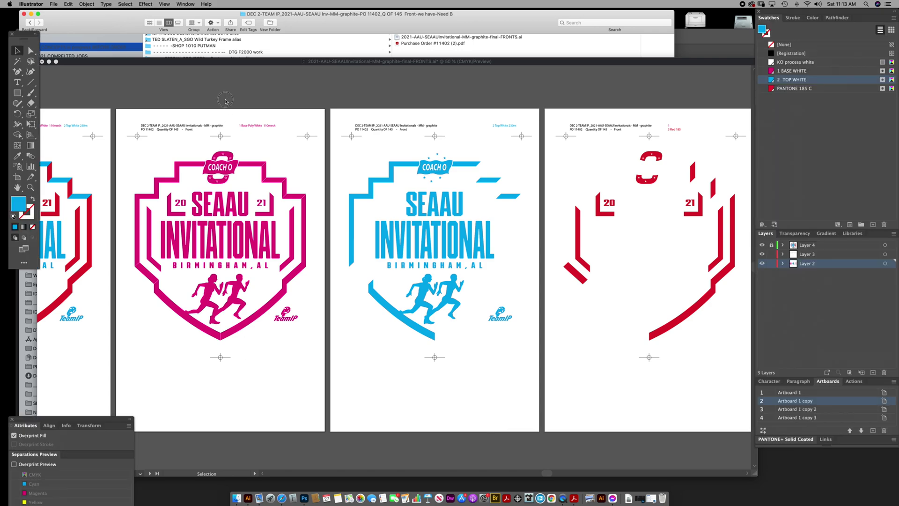
pyautogui.moveTo(232, 100); pyautogui.dragTo(221, 97)
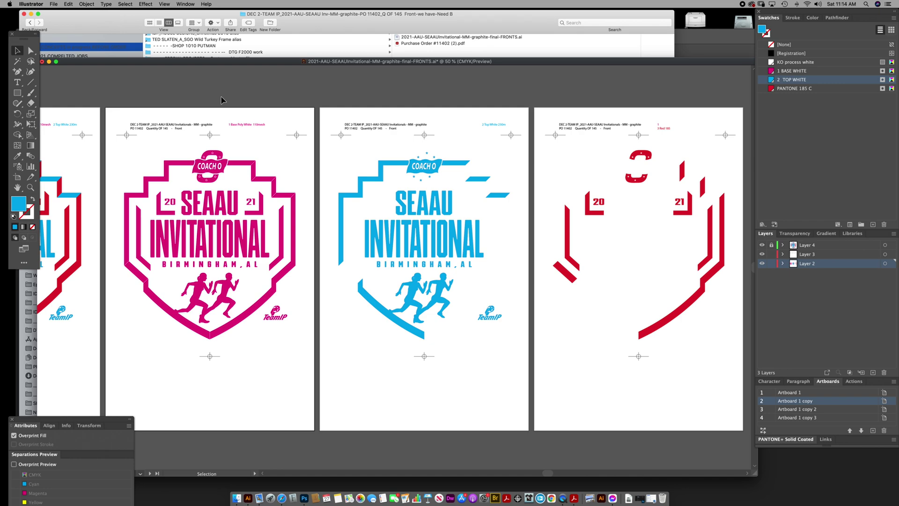
pyautogui.moveTo(221, 97); pyautogui.dragTo(222, 90)
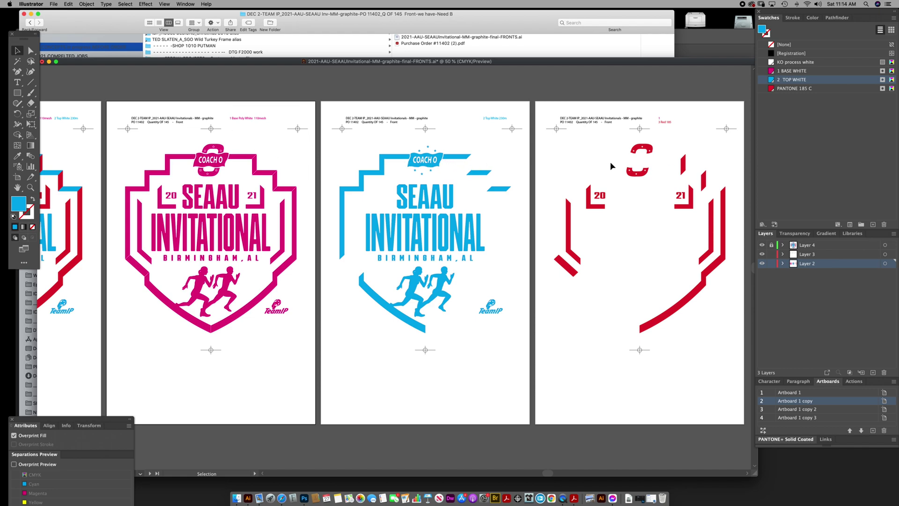
pyautogui.moveTo(121, 211); pyautogui.dragTo(435, 213)
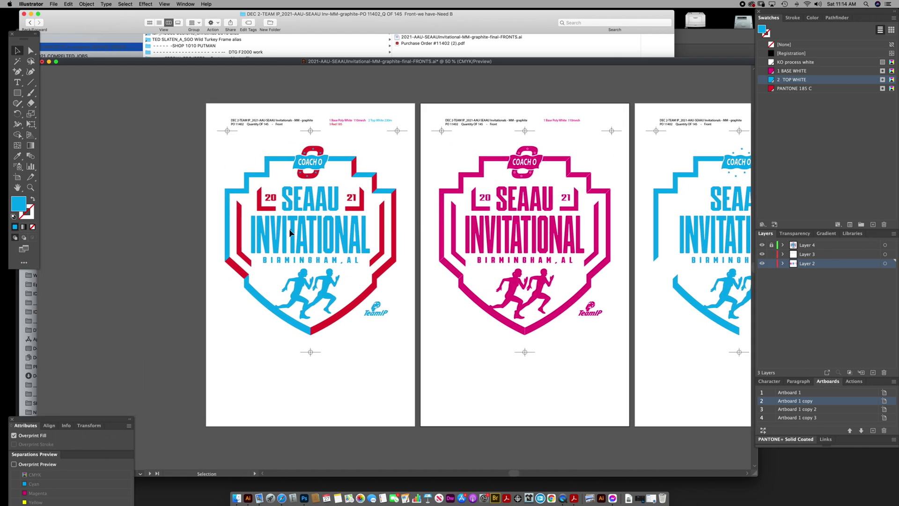
# Hide and re-show Layer 3, then lock Layer 4.
pyautogui.click(761, 248)
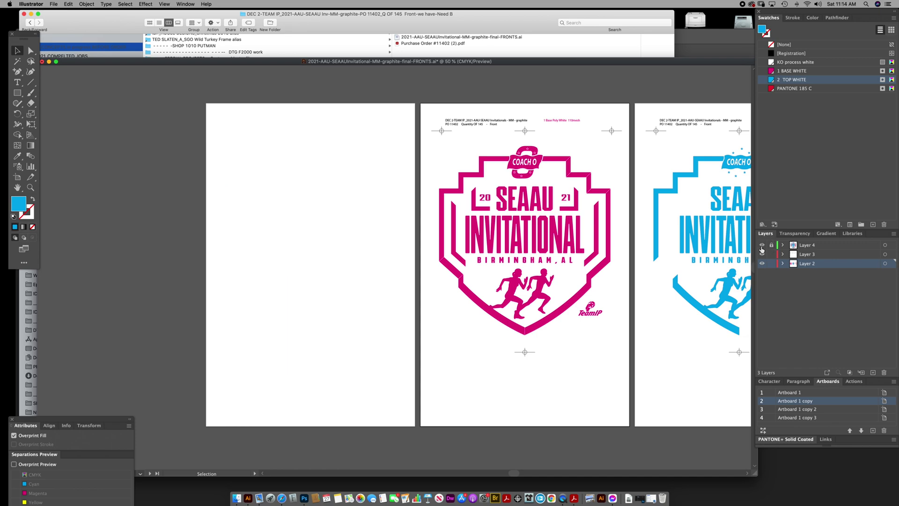
pyautogui.click(761, 250)
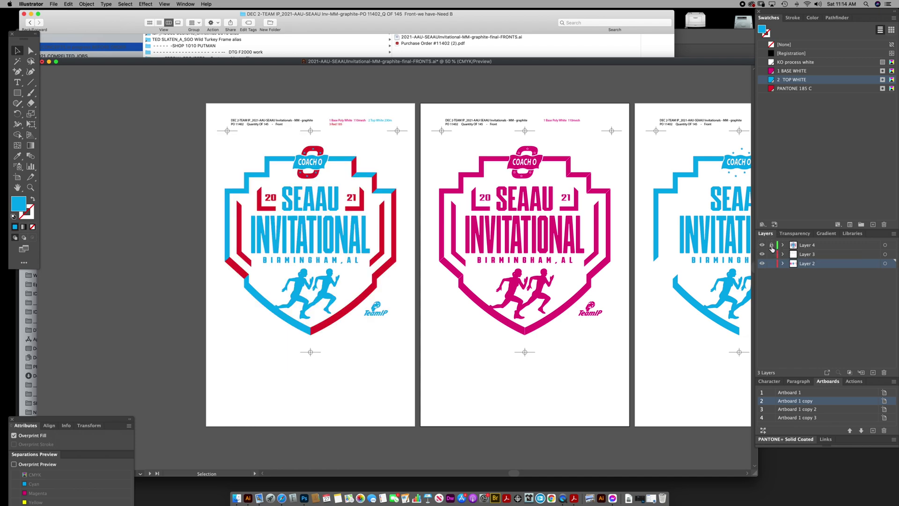
pyautogui.click(771, 245)
pyautogui.hscroll(2, 202, 186)
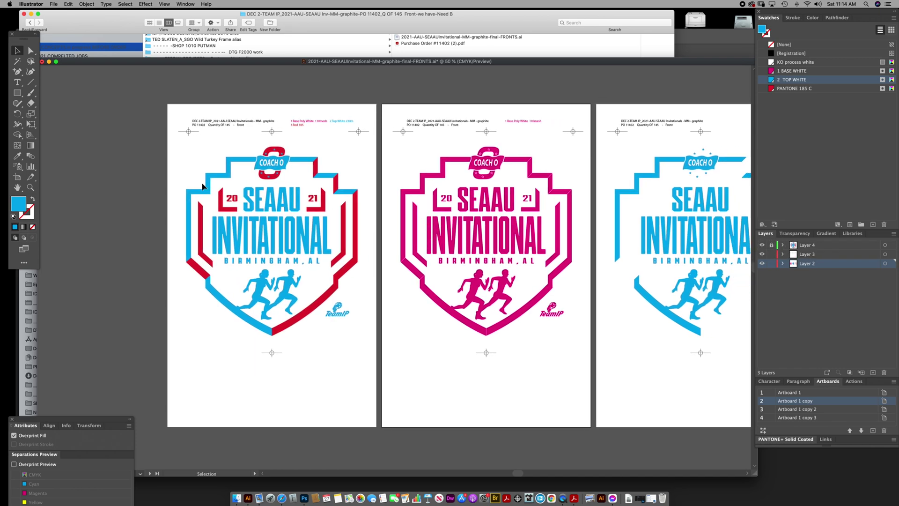
pyautogui.press('a')
pyautogui.press('v')
pyautogui.press('space')
pyautogui.moveTo(350, 122); pyautogui.dragTo(271, 125)
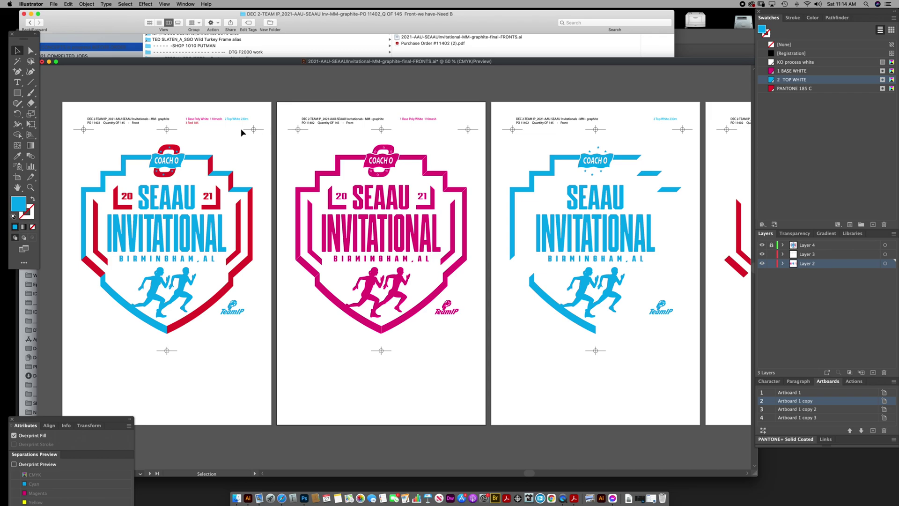
pyautogui.doubleClick(771, 80)
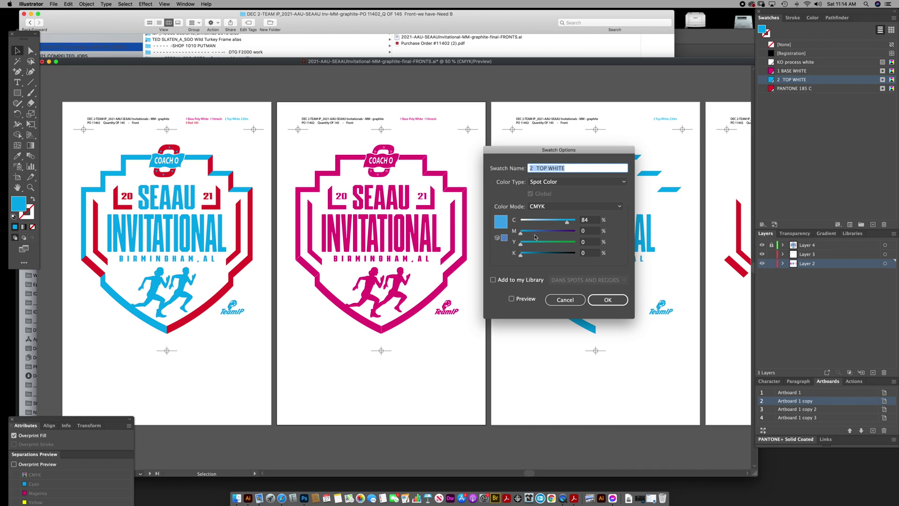
pyautogui.moveTo(562, 226); pyautogui.dragTo(570, 223)
pyautogui.moveTo(572, 224); pyautogui.dragTo(574, 224)
pyautogui.moveTo(584, 153); pyautogui.dragTo(486, 171)
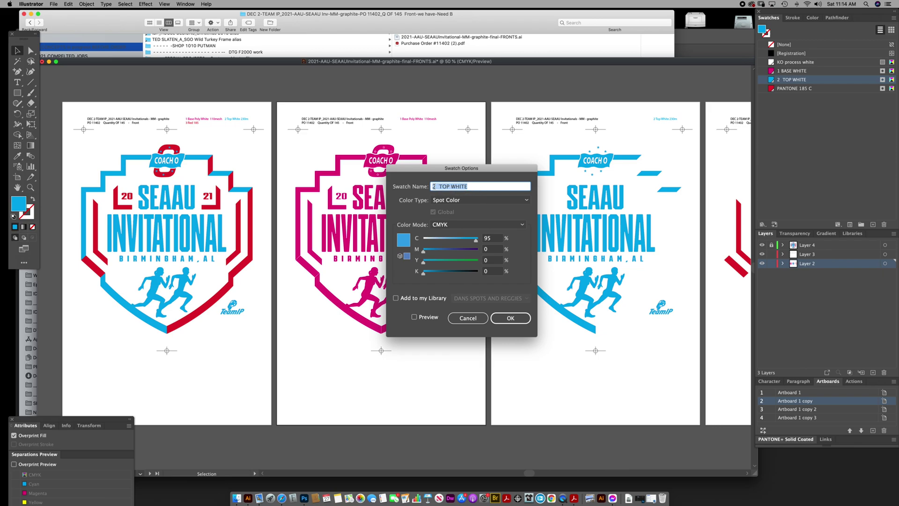
pyautogui.moveTo(479, 171); pyautogui.dragTo(535, 174)
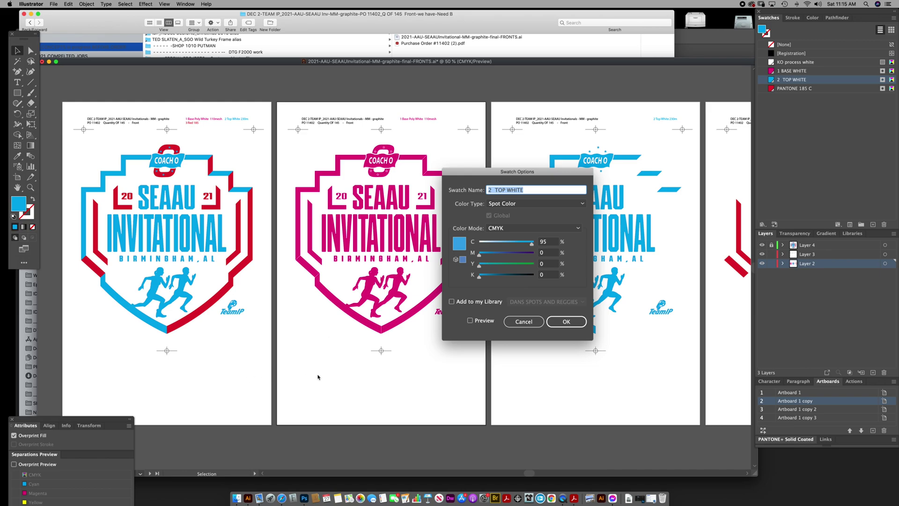
pyautogui.click(532, 321)
pyautogui.hscroll(1, 532, 321)
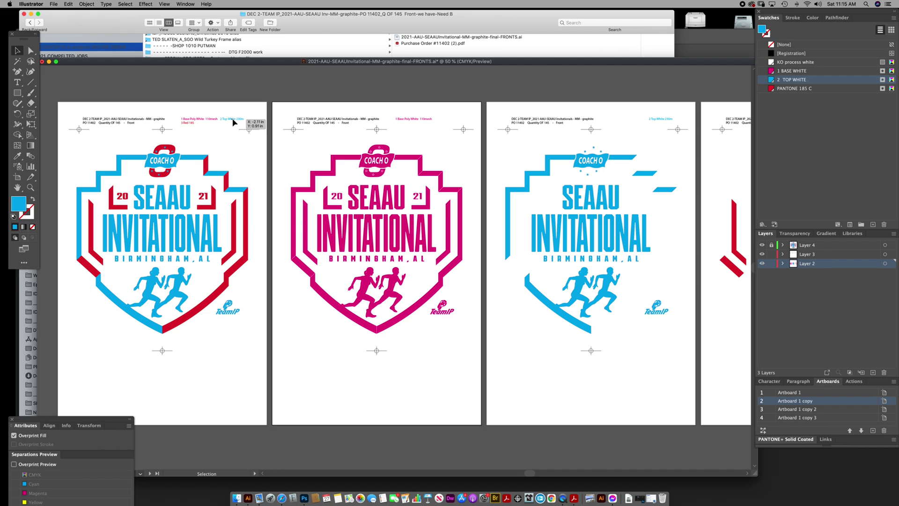
pyautogui.hscroll(-1, 233, 122)
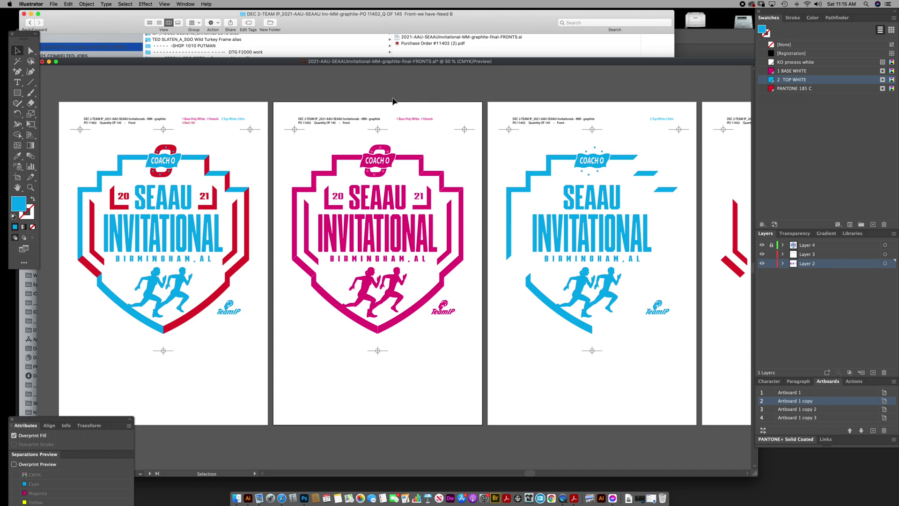
pyautogui.hscroll(5, 401, 93)
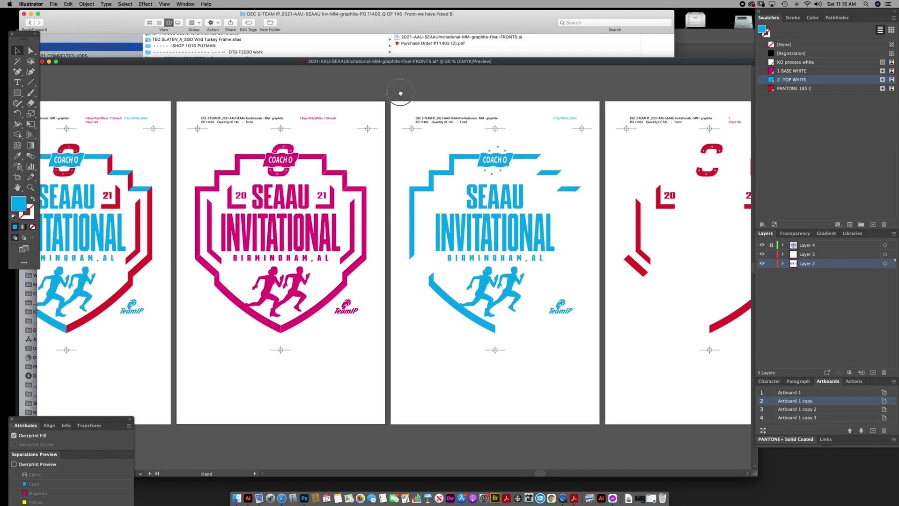
pyautogui.hscroll(3, 400, 93)
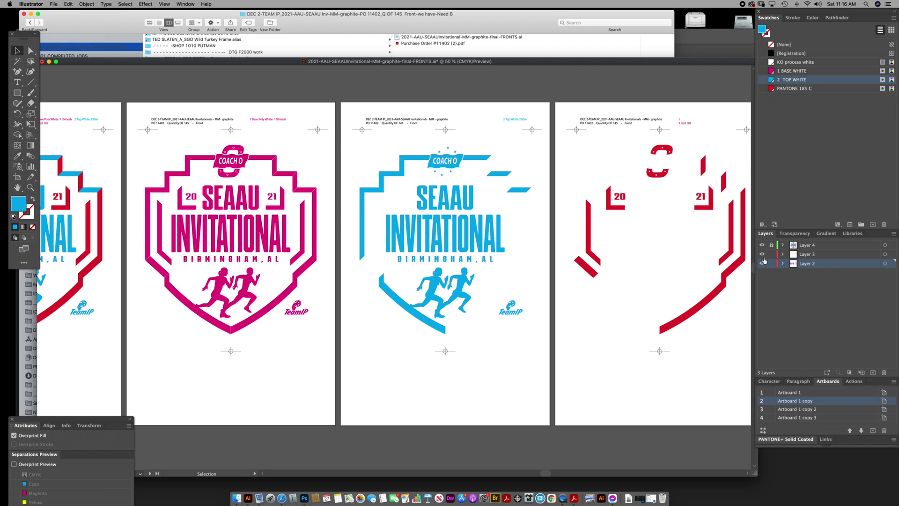
pyautogui.moveTo(761, 245); pyautogui.dragTo(762, 263)
# Show Layer 4's composite artwork, hide Layers 2 and 3, and check Layer 4's contents.
pyautogui.hscroll(-10, 532, 281)
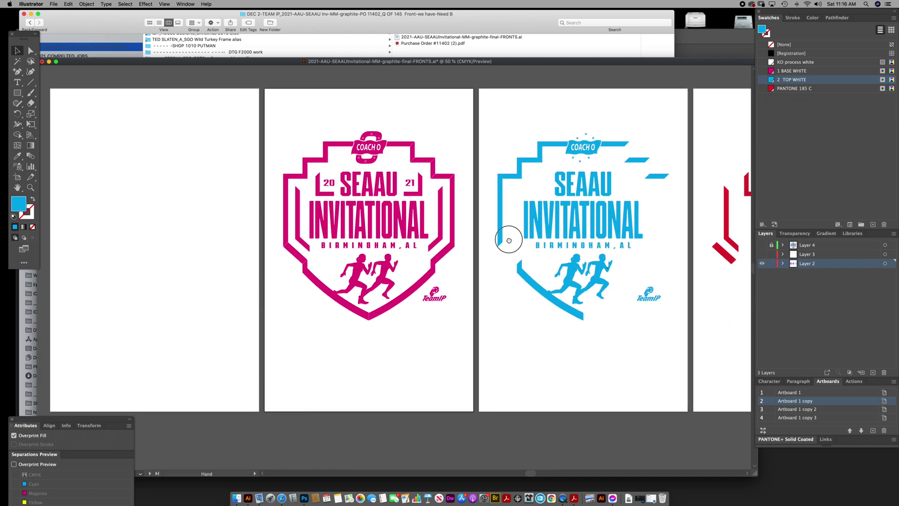
pyautogui.moveTo(762, 254); pyautogui.dragTo(762, 264)
pyautogui.click(761, 264)
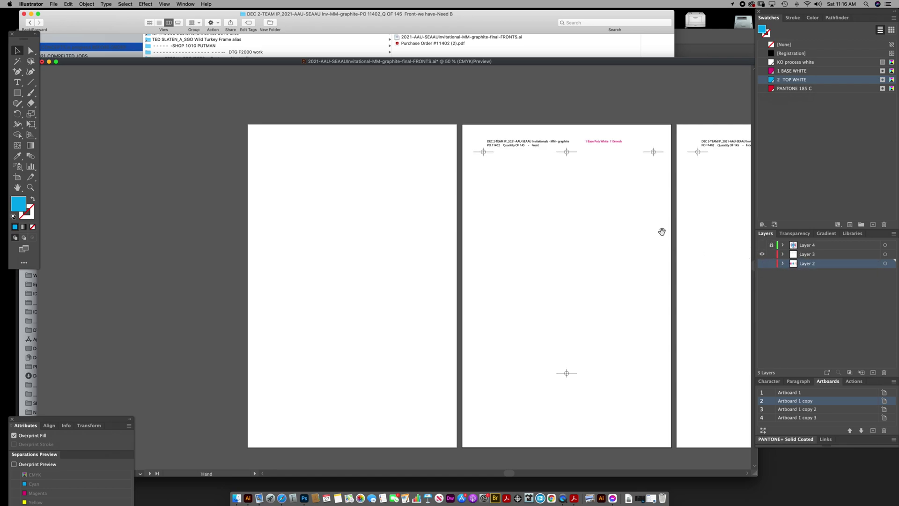
pyautogui.moveTo(662, 229); pyautogui.dragTo(538, 231)
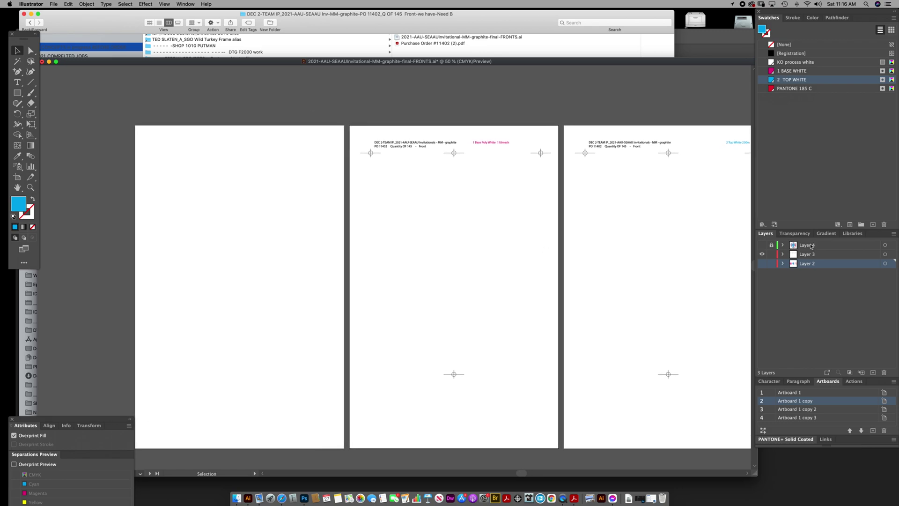
pyautogui.click(761, 245)
pyautogui.click(762, 255)
pyautogui.moveTo(411, 262); pyautogui.dragTo(462, 253)
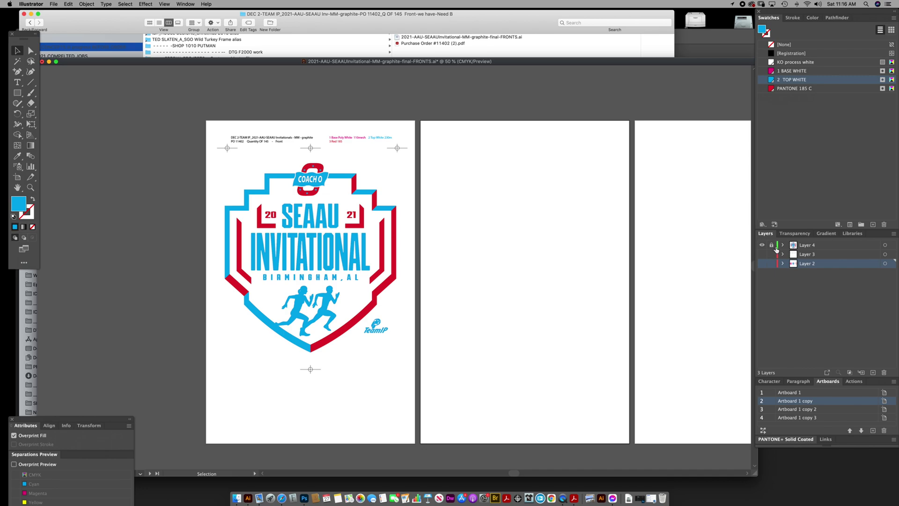
pyautogui.click(782, 245)
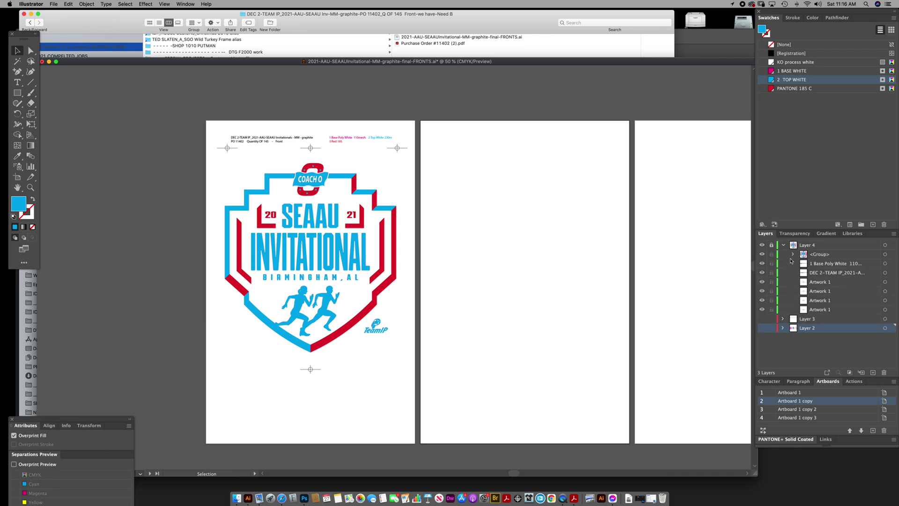
pyautogui.click(782, 245)
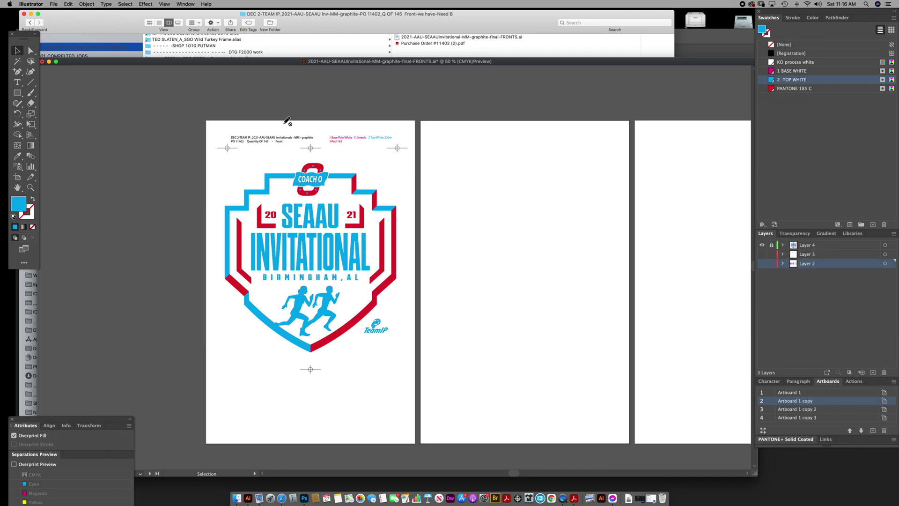
# Zoom into Artboard 1's design at 66.67% with the Zoom tool.
pyautogui.hscroll(5, 270, 97)
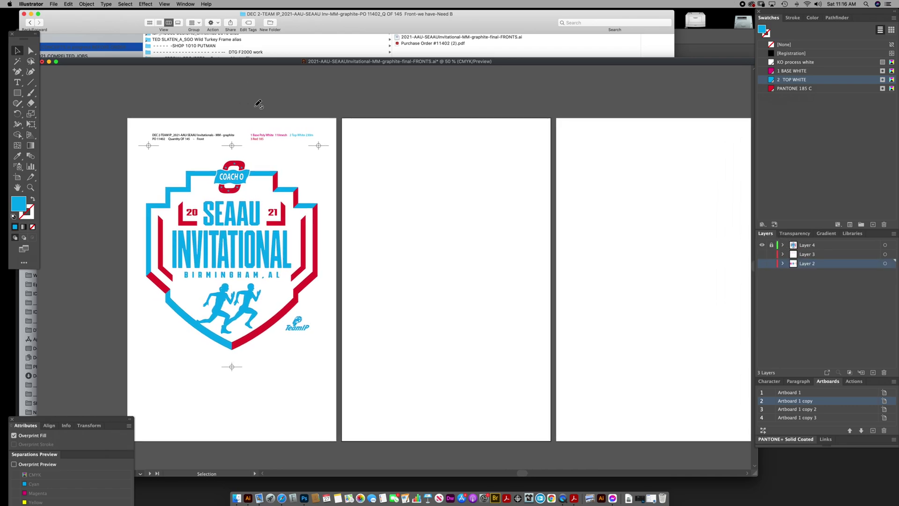
pyautogui.hscroll(-8, 258, 104)
pyautogui.press('z')
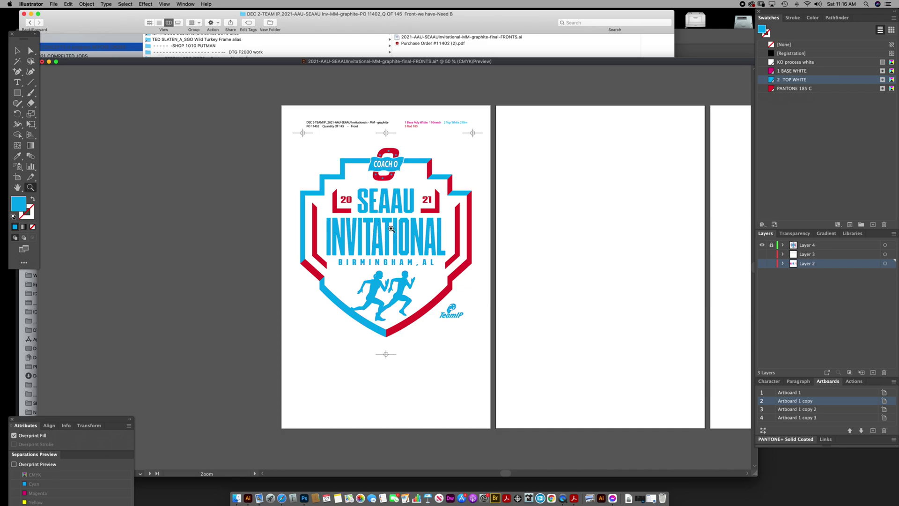
pyautogui.click(391, 229)
pyautogui.scroll(-2, 392, 230)
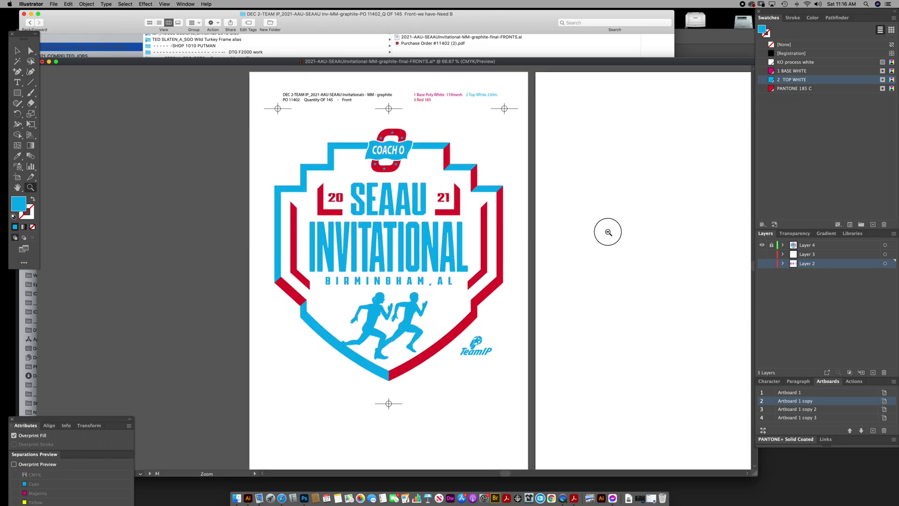
pyautogui.keyDown('alt'); pyautogui.click(607, 232); pyautogui.keyUp('alt')
pyautogui.scroll(-3, 578, 223)
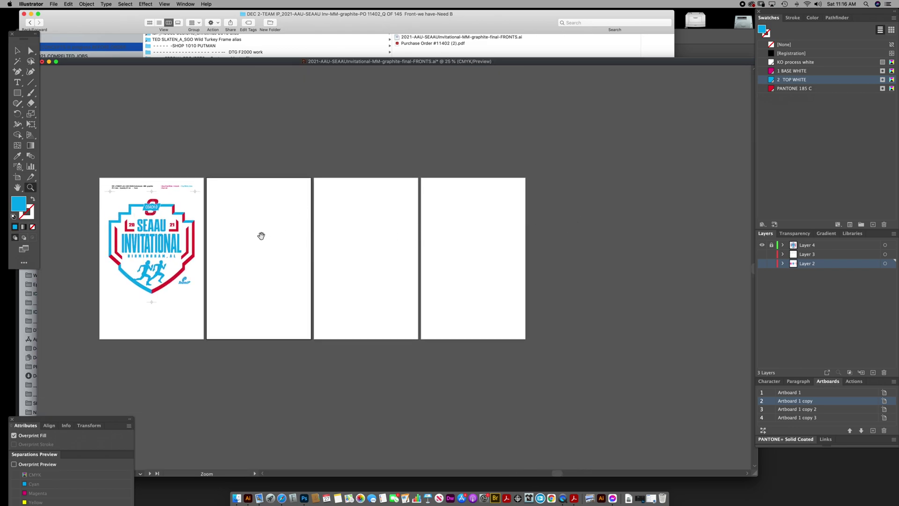
pyautogui.hscroll(-10, 261, 236)
pyautogui.click(351, 216)
pyautogui.click(351, 215)
pyautogui.scroll(-5, 351, 215)
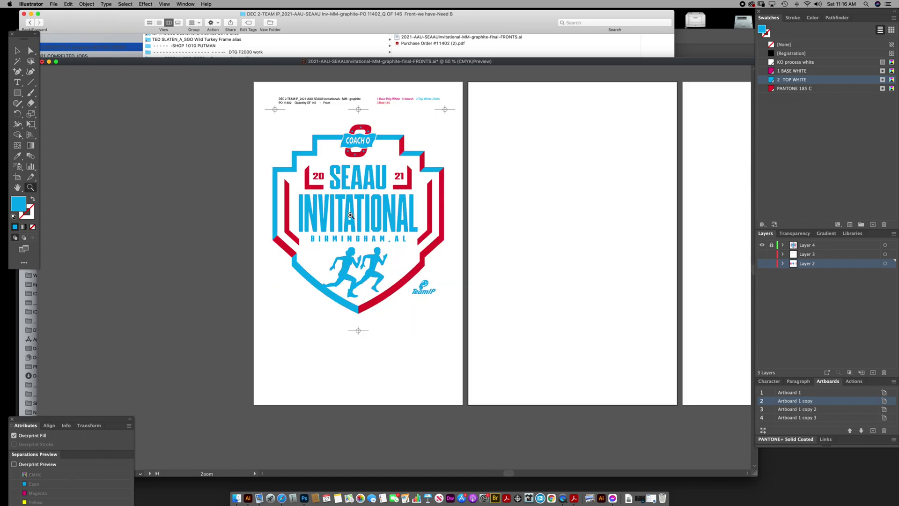
pyautogui.click(352, 202)
# Select Layer 4, the top layer, and open its name for editing.
pyautogui.scroll(-2, 349, 197)
pyautogui.hscroll(2, 349, 197)
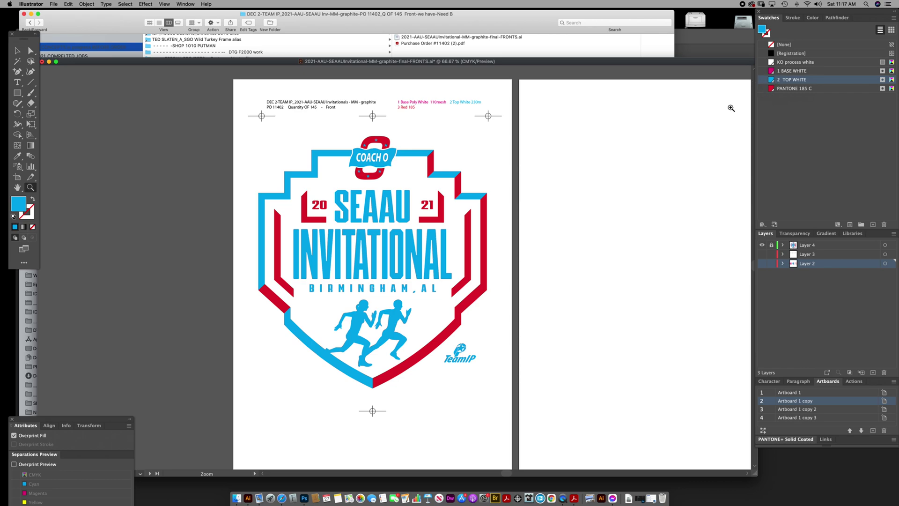
pyautogui.moveTo(475, 142); pyautogui.dragTo(454, 142)
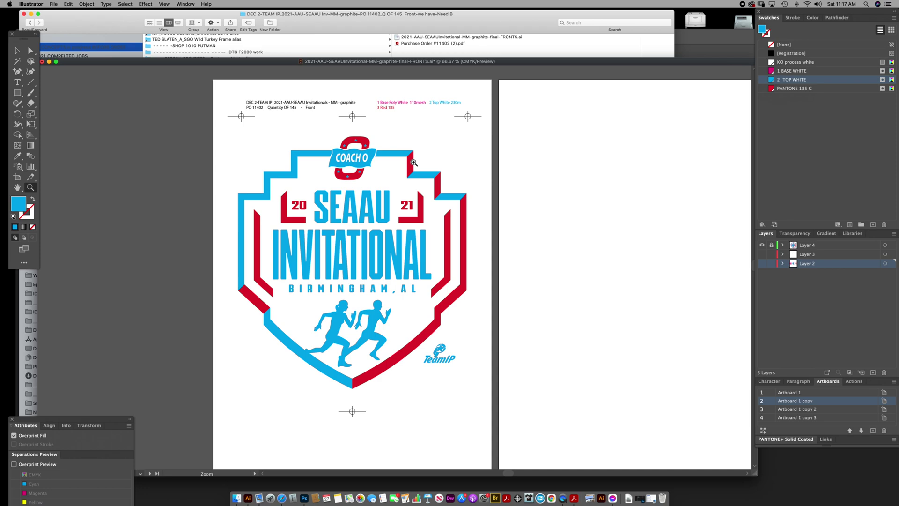
pyautogui.click(795, 245)
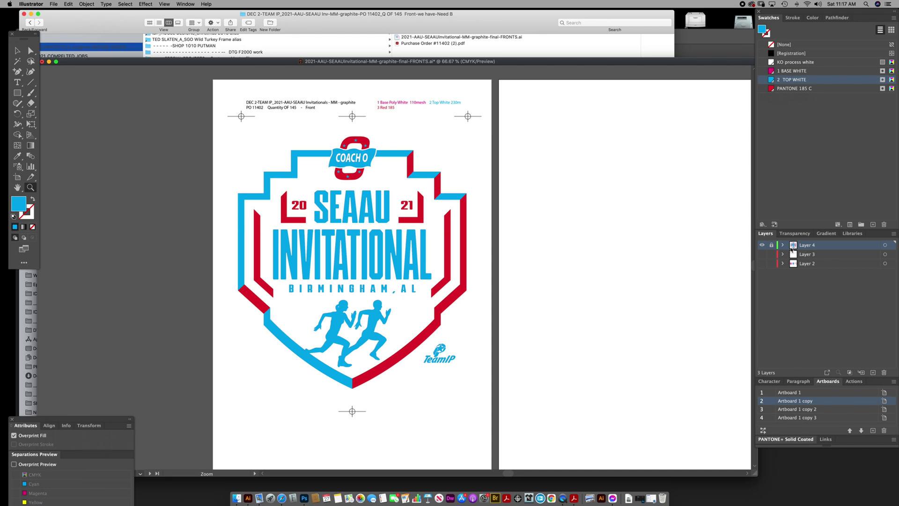
pyautogui.doubleClick(806, 247)
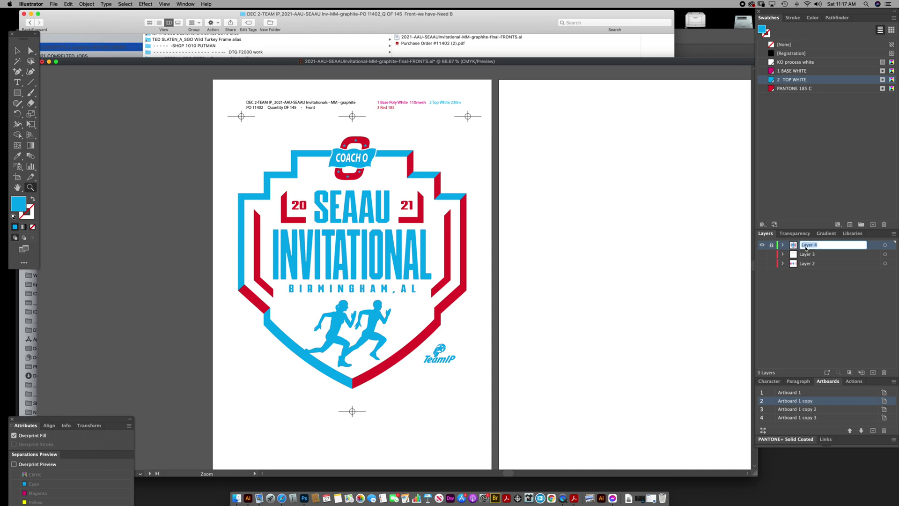
# Rename the top layer MAIN ART and enlarge Separations Preview to list all inks.
pyautogui.write('MAIN ART')
pyautogui.press('Return')
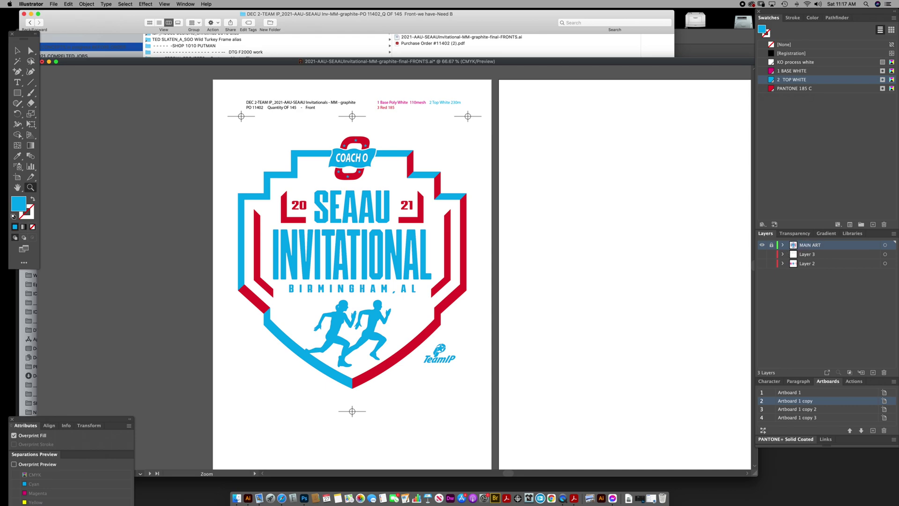
pyautogui.hscroll(-2, 241, 327)
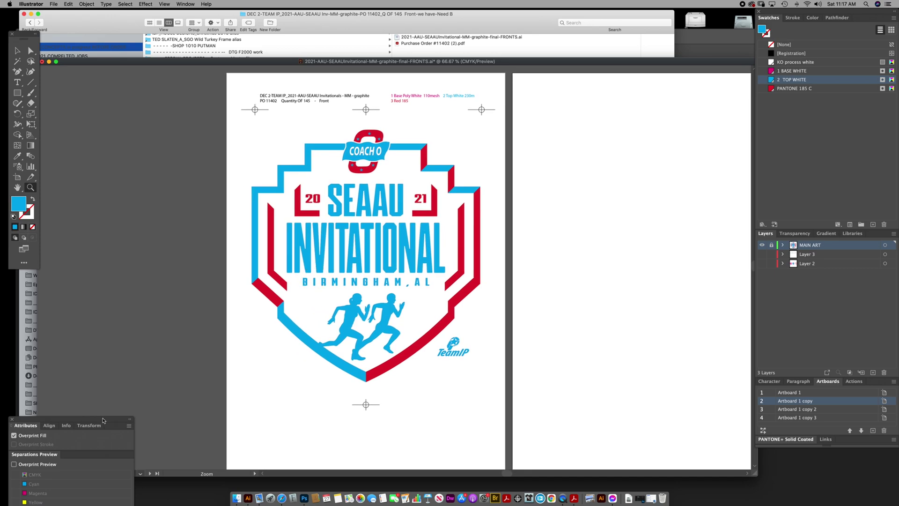
pyautogui.moveTo(108, 421)
pyautogui.mouseDown()
pyautogui.moveTo(124, 298)
pyautogui.moveTo(144, 294)
pyautogui.moveTo(161, 262)
pyautogui.mouseUp()
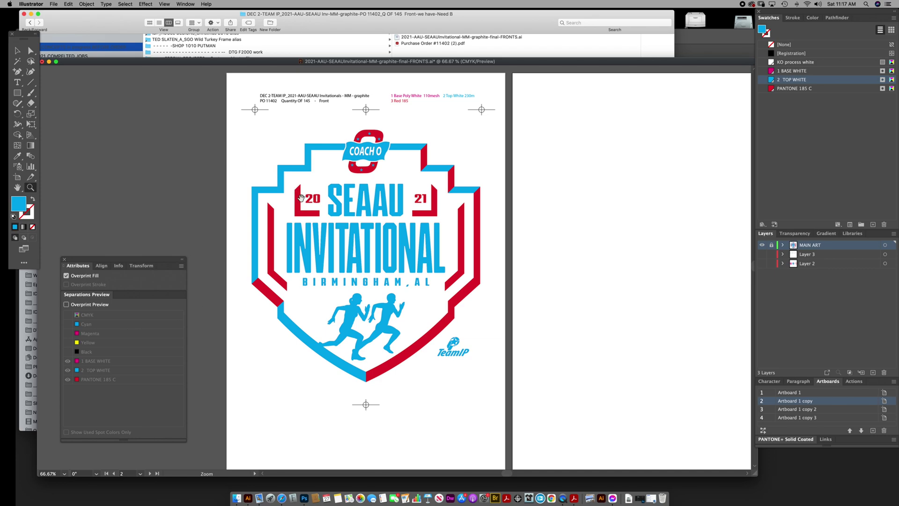
pyautogui.moveTo(301, 196)
pyautogui.mouseDown()
pyautogui.moveTo(309, 195)
pyautogui.moveTo(300, 200)
pyautogui.mouseUp()
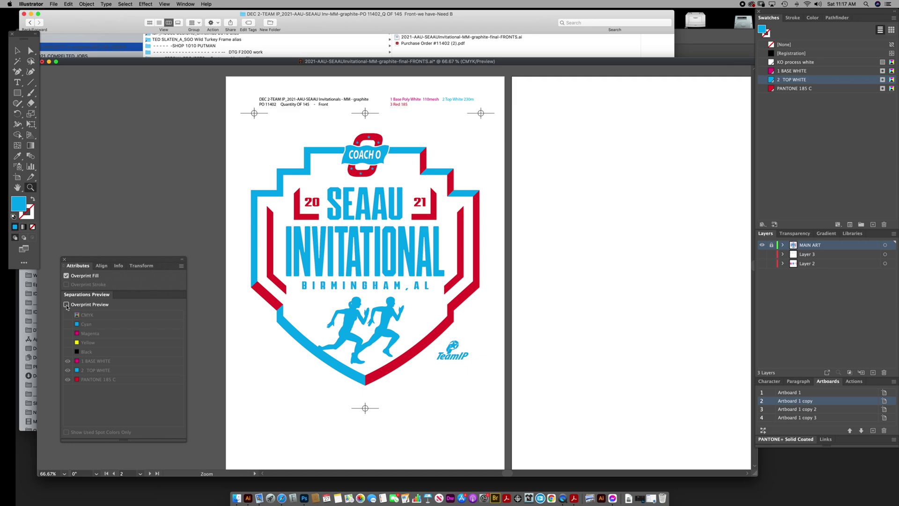
pyautogui.click(54, 4)
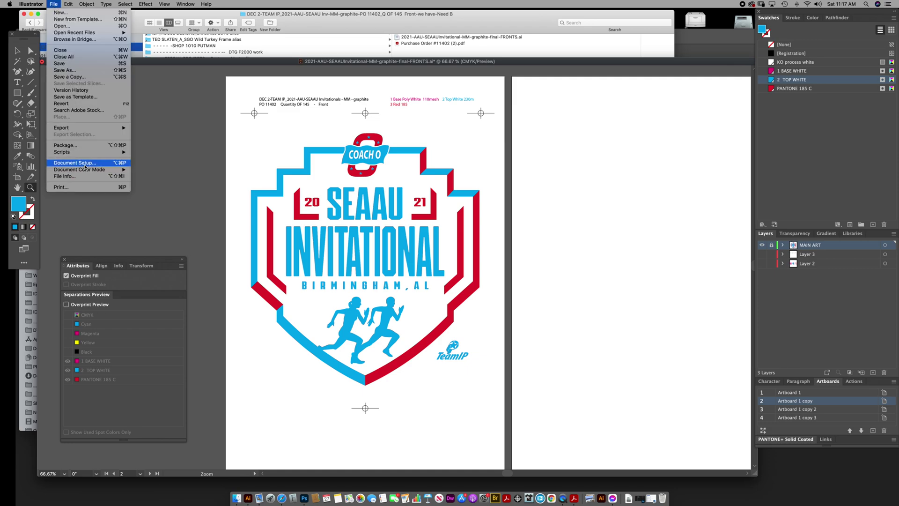
pyautogui.moveTo(86, 170)
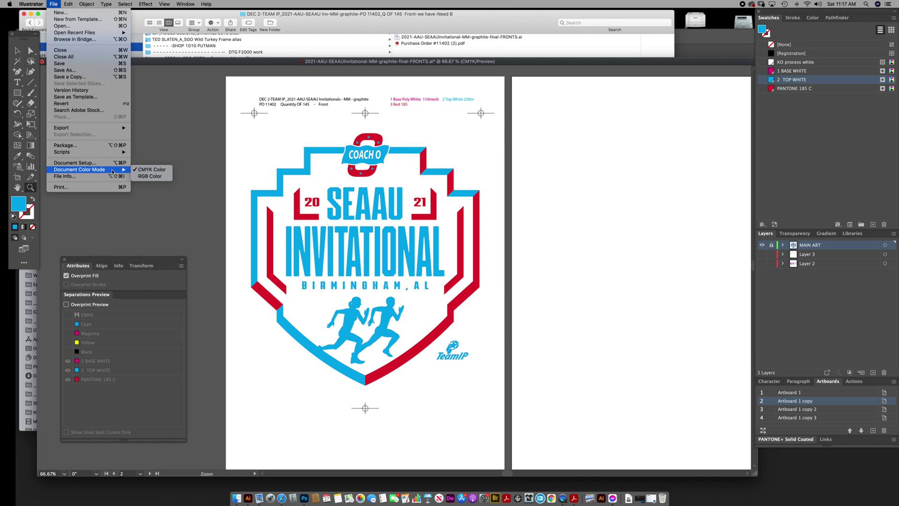
pyautogui.click(143, 176)
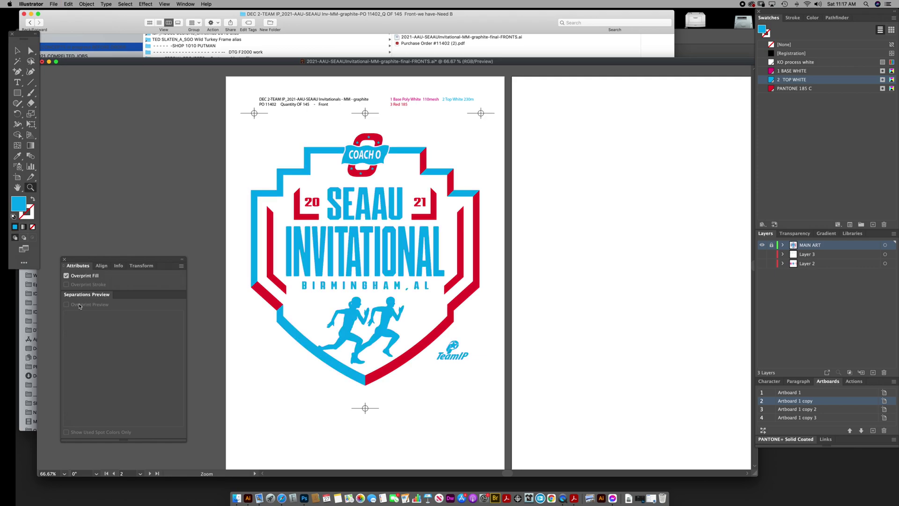
pyautogui.click(55, 4)
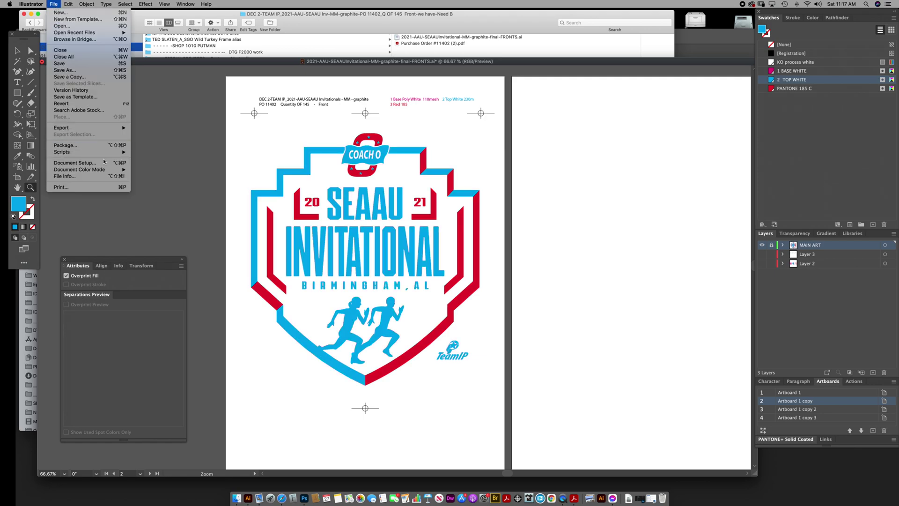
pyautogui.moveTo(107, 169)
pyautogui.click(140, 169)
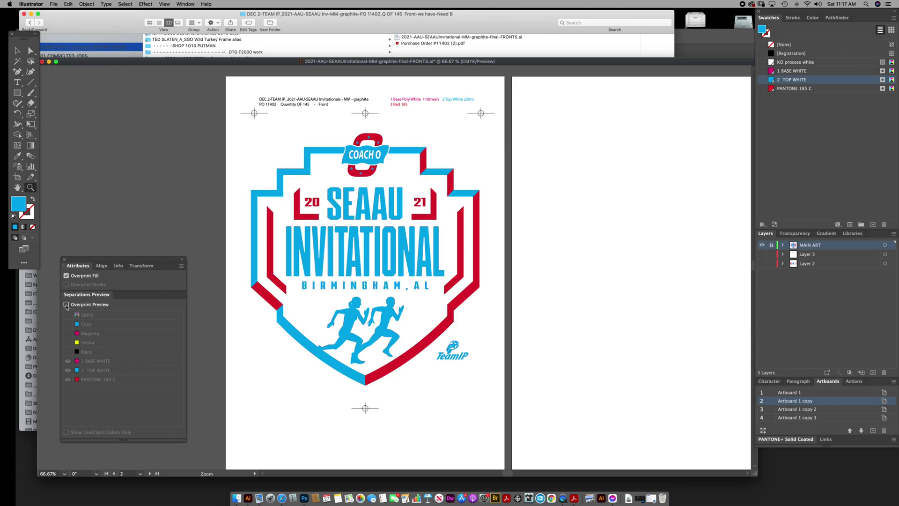
# Turn on Overprint Preview and keep the Transparency blend mode at Normal.
pyautogui.click(66, 305)
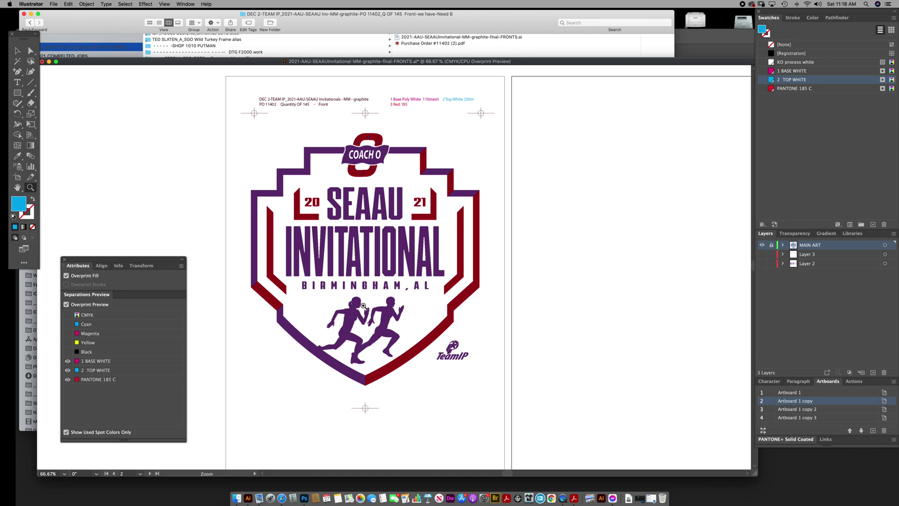
pyautogui.click(795, 233)
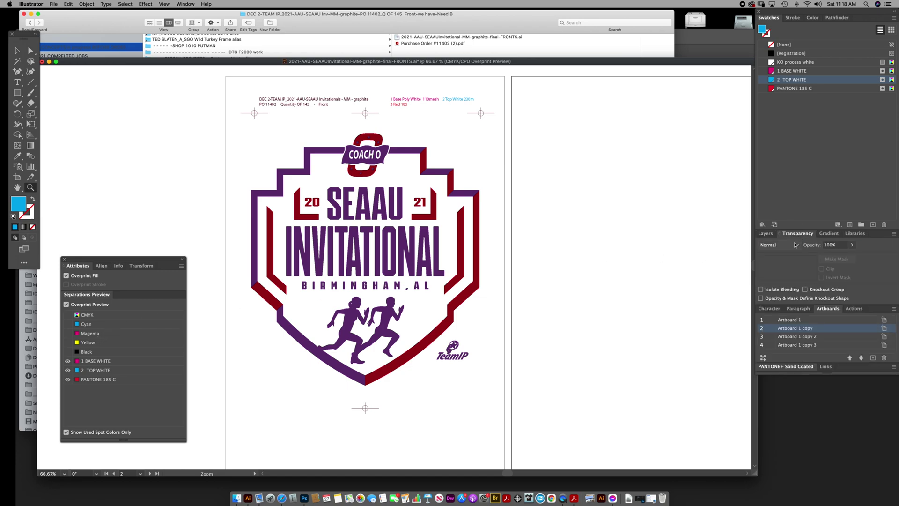
pyautogui.click(772, 245)
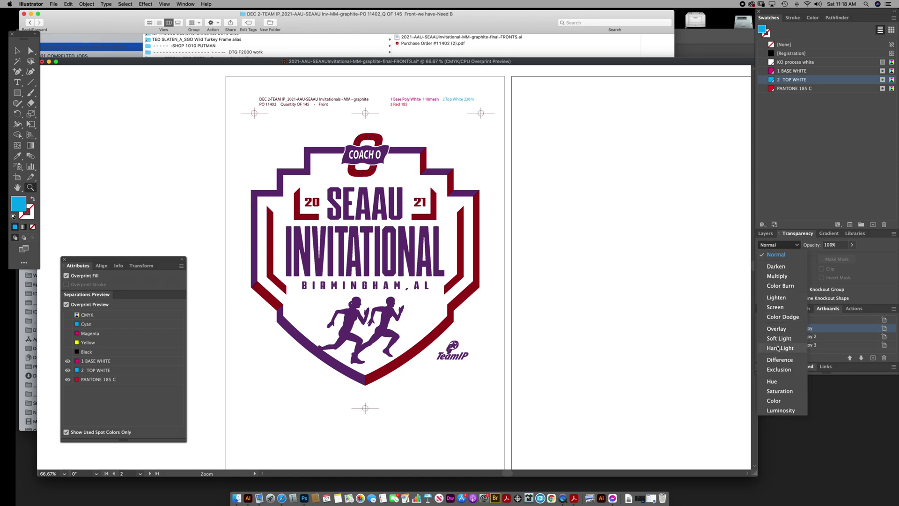
pyautogui.click(780, 246)
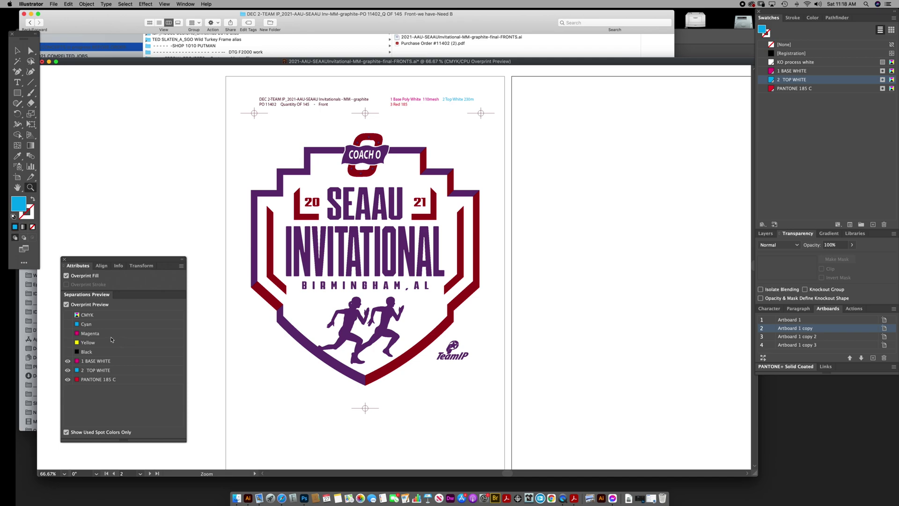
# Hide PANTONE 185 C and 2 TOP WHITE, then restore 2 TOP WHITE.
pyautogui.moveTo(136, 265); pyautogui.dragTo(122, 272)
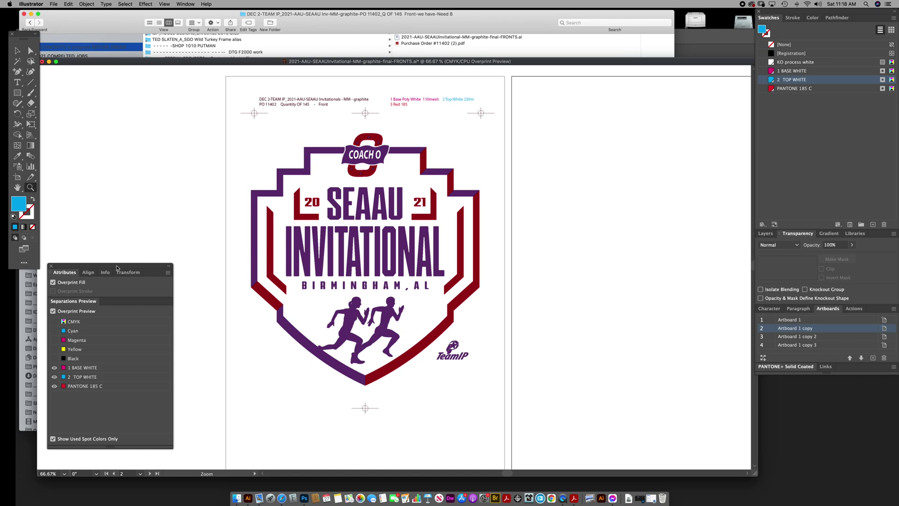
pyautogui.click(55, 377)
pyautogui.click(54, 386)
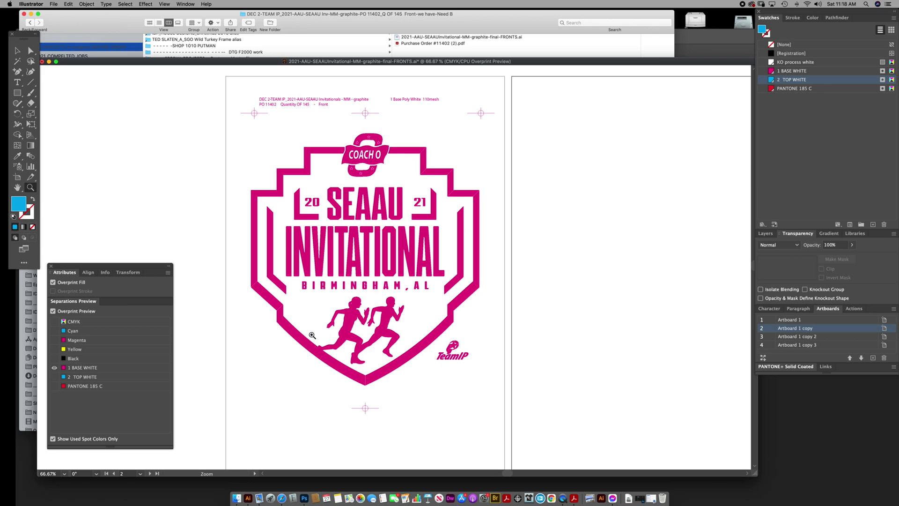
pyautogui.click(54, 378)
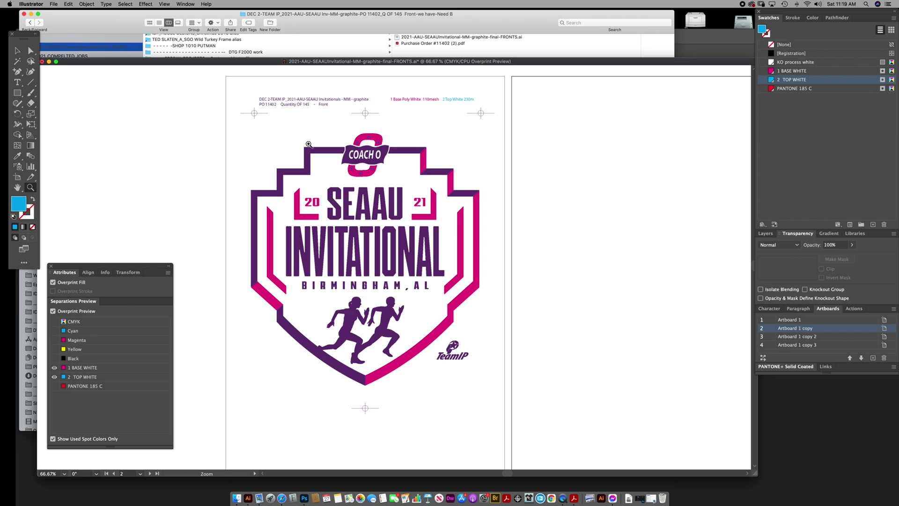
pyautogui.moveTo(309, 145); pyautogui.dragTo(379, 202)
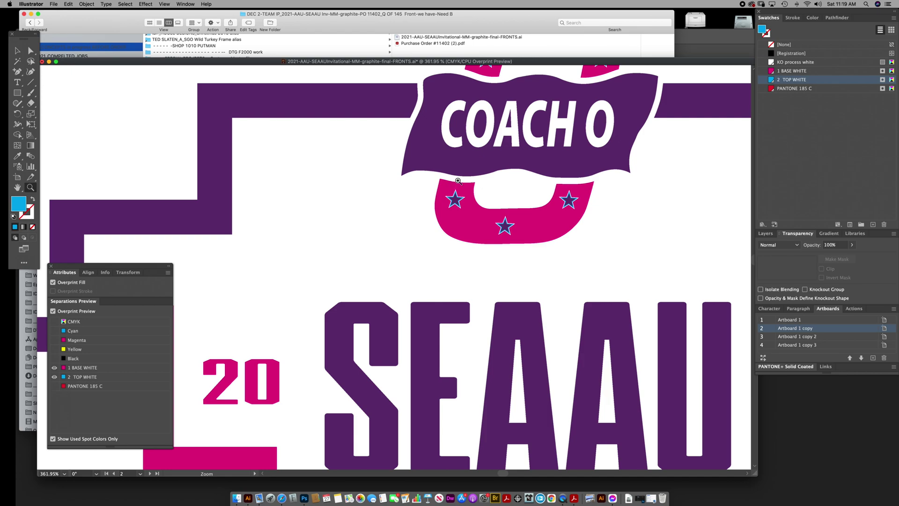
# Zoom to 400% on the COACH O banner and show 2 TOP WHITE and PANTONE 185 C.
pyautogui.moveTo(438, 164); pyautogui.dragTo(401, 197)
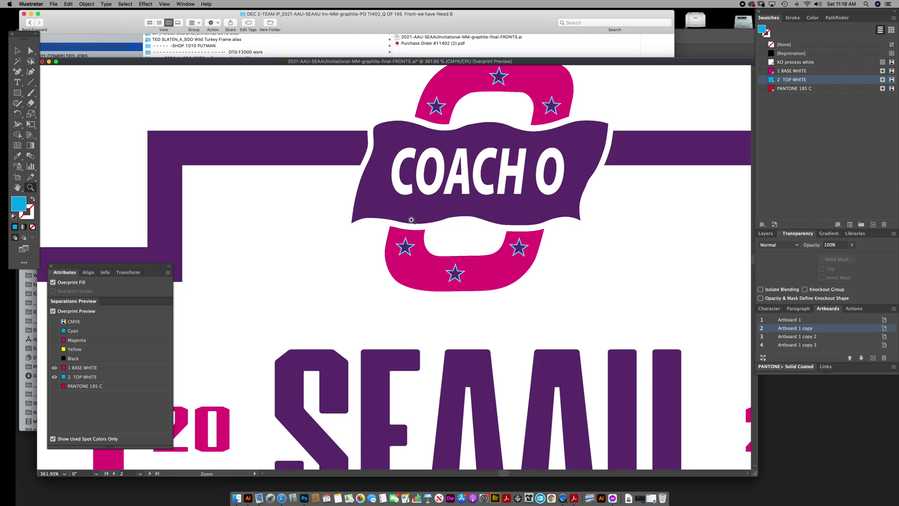
pyautogui.click(411, 249)
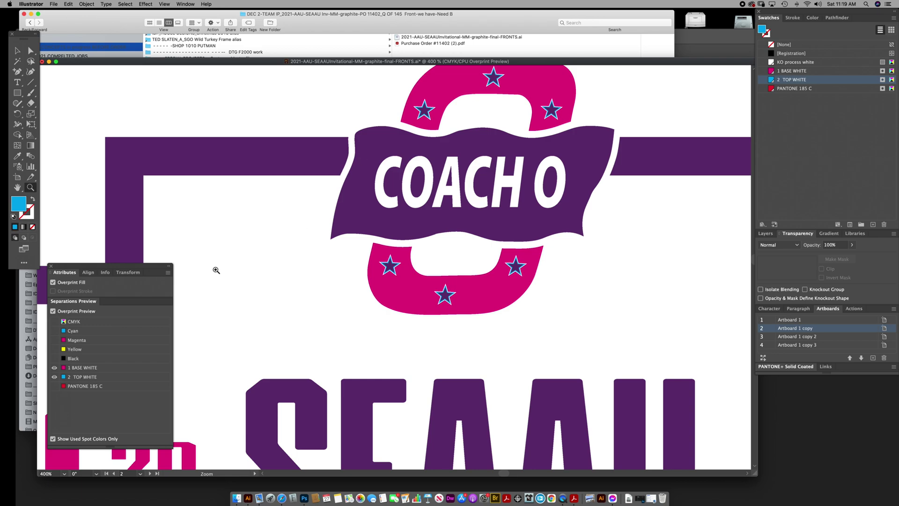
pyautogui.click(54, 377)
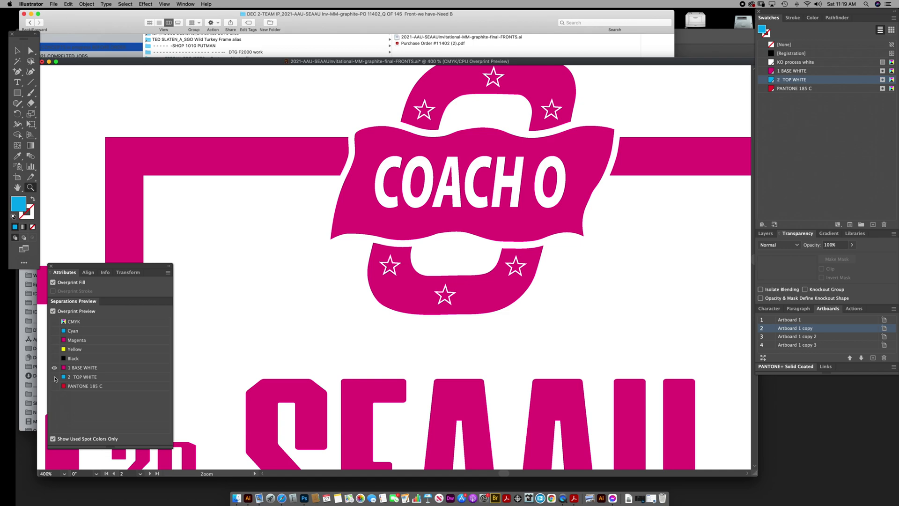
pyautogui.click(55, 376)
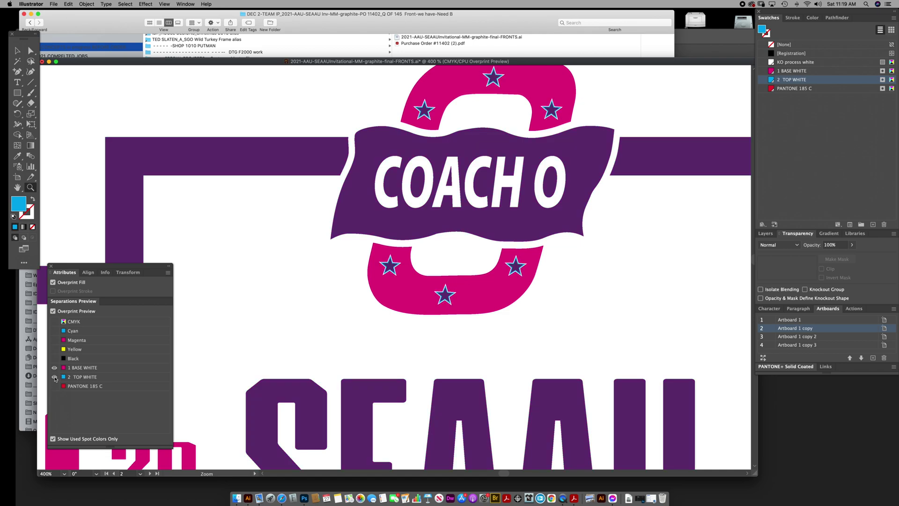
pyautogui.click(54, 377)
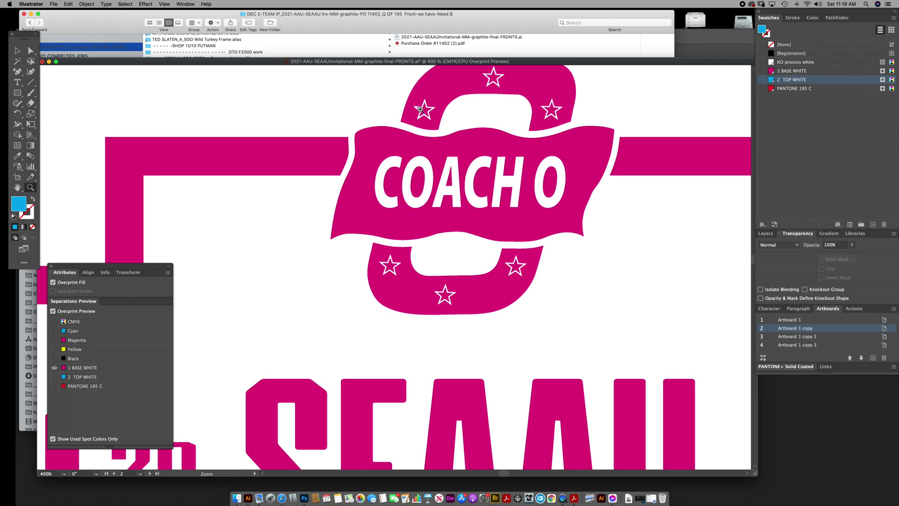
pyautogui.click(54, 377)
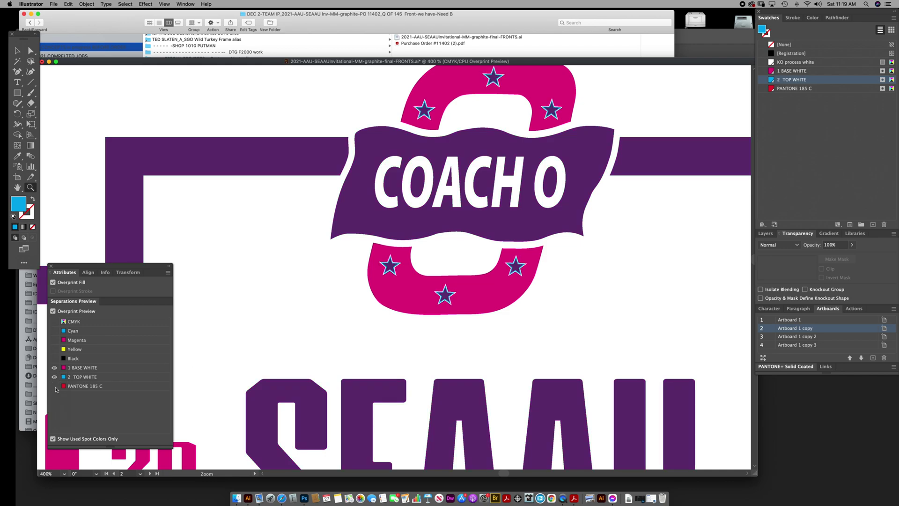
pyautogui.click(55, 387)
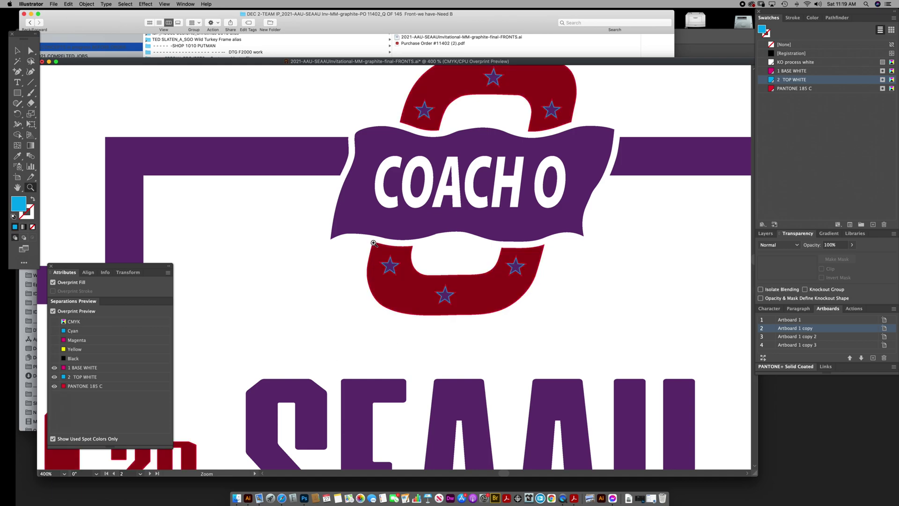
# Magnify the red C's edge against the purple overlap to check the trap, then fit the artboard.
pyautogui.click(386, 257)
pyautogui.click(387, 257)
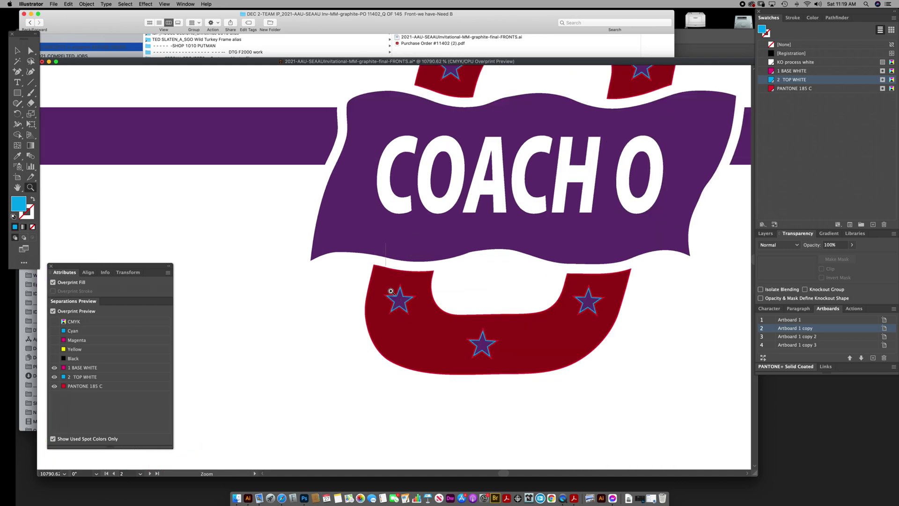
pyautogui.click(389, 295)
pyautogui.moveTo(389, 297); pyautogui.dragTo(422, 161)
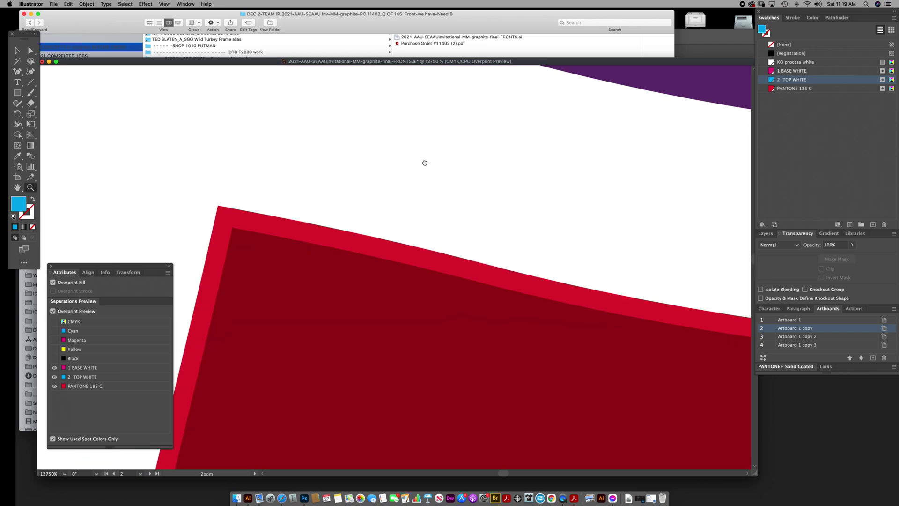
pyautogui.keyDown('alt'); pyautogui.click(430, 252); pyautogui.keyUp('alt')
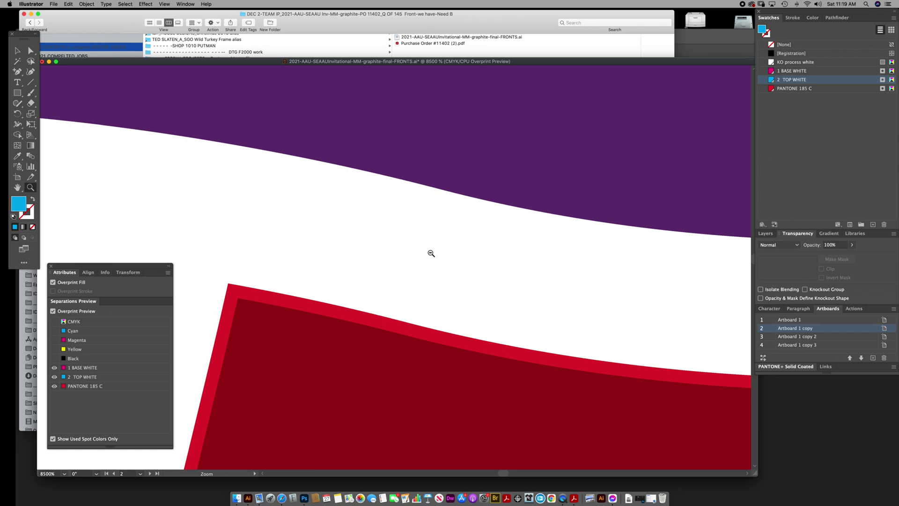
pyautogui.press('n')
pyautogui.press('super+0')
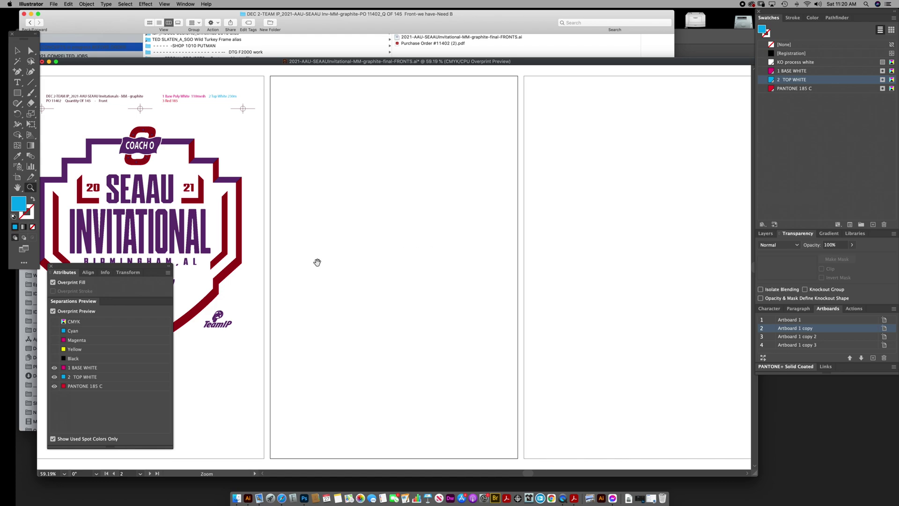
# Turn off Overprint Preview and zoom out to see all four artboards.
pyautogui.moveTo(317, 262); pyautogui.dragTo(526, 285)
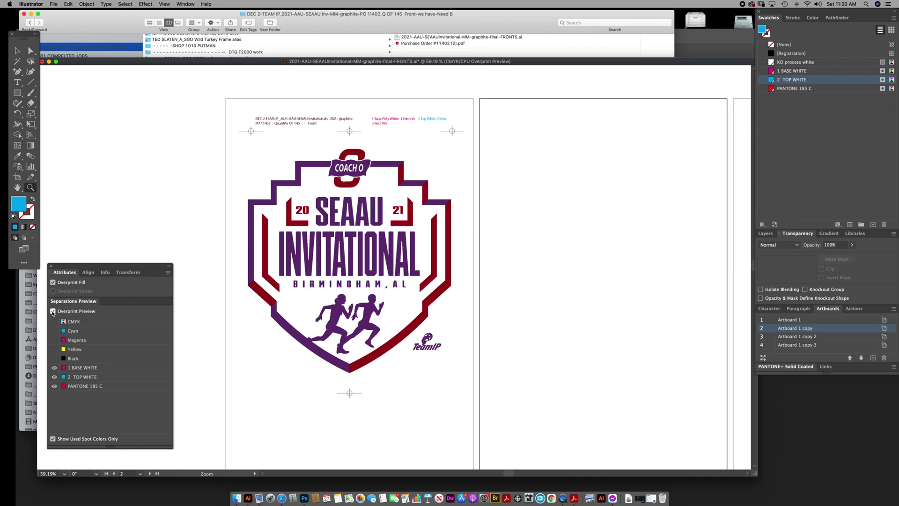
pyautogui.moveTo(356, 276); pyautogui.dragTo(378, 261)
pyautogui.click(53, 310)
pyautogui.press('x')
pyautogui.click(378, 260)
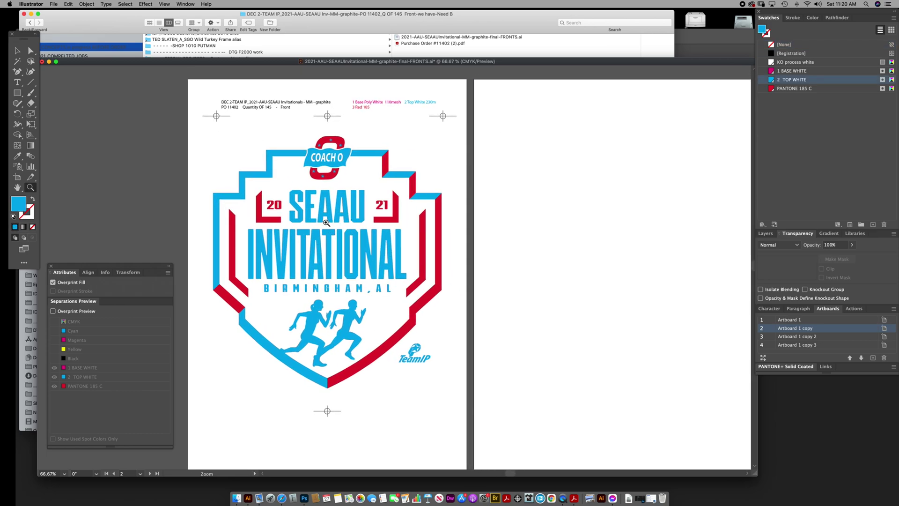
pyautogui.hscroll(1, 325, 234)
pyautogui.keyDown('alt'); pyautogui.click(372, 235); pyautogui.keyUp('alt')
pyautogui.keyDown('alt'); pyautogui.click(372, 235); pyautogui.keyUp('alt')
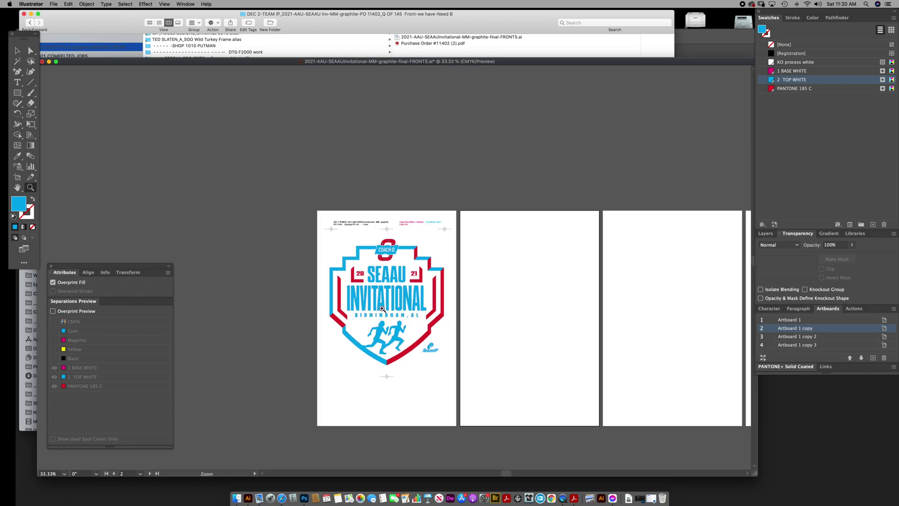
pyautogui.hscroll(3, 491, 278)
pyautogui.scroll(-2, 491, 279)
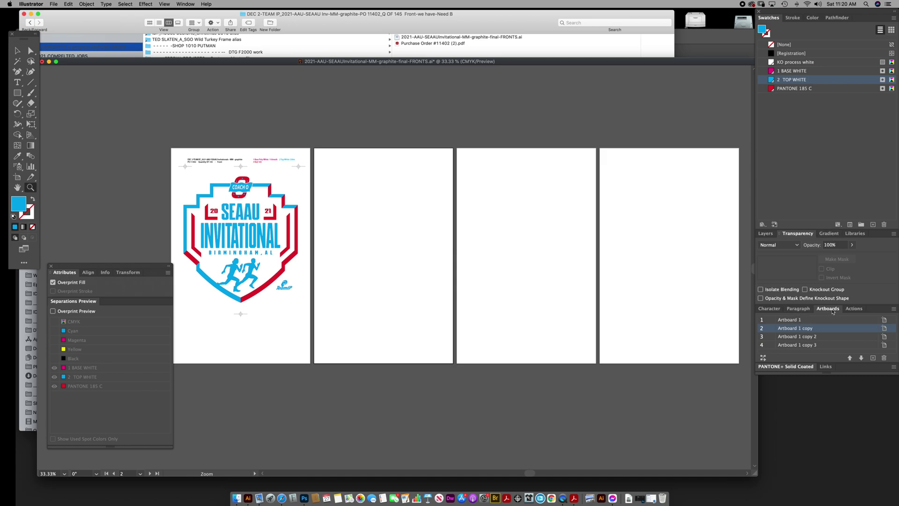
# Delete the empty artboards 2–4 from the Artboards panel.
pyautogui.click(809, 345)
pyautogui.keyDown('shift'); pyautogui.click(813, 329); pyautogui.keyUp('shift')
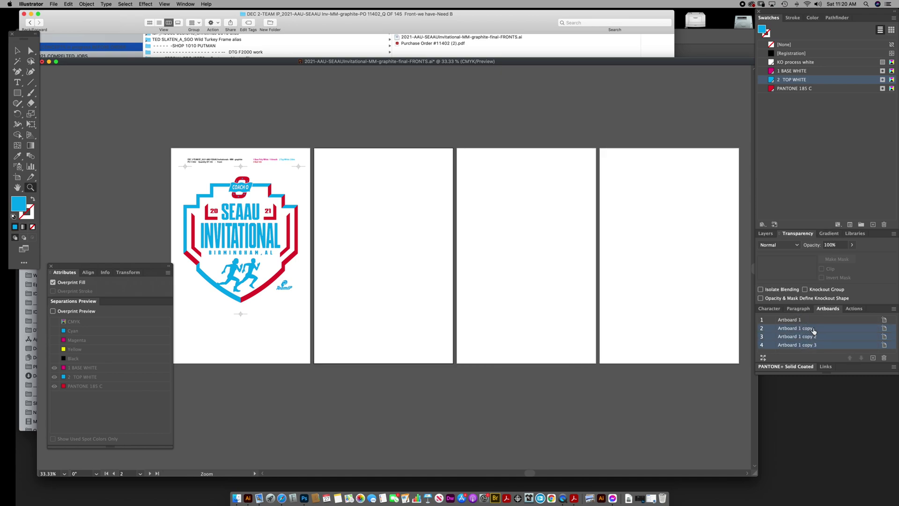
pyautogui.click(884, 357)
# Zoom in on the remaining artboard and view the Layers panel.
pyautogui.hscroll(-5, 510, 314)
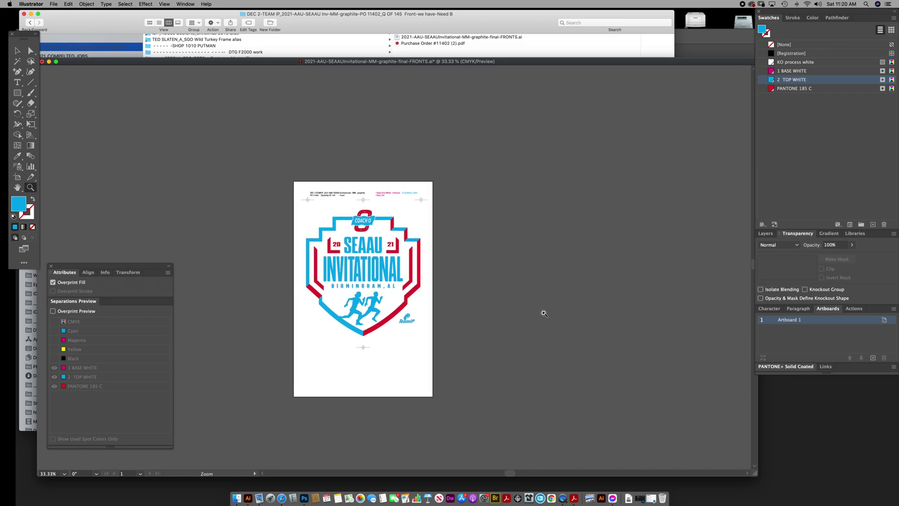
pyautogui.click(381, 298)
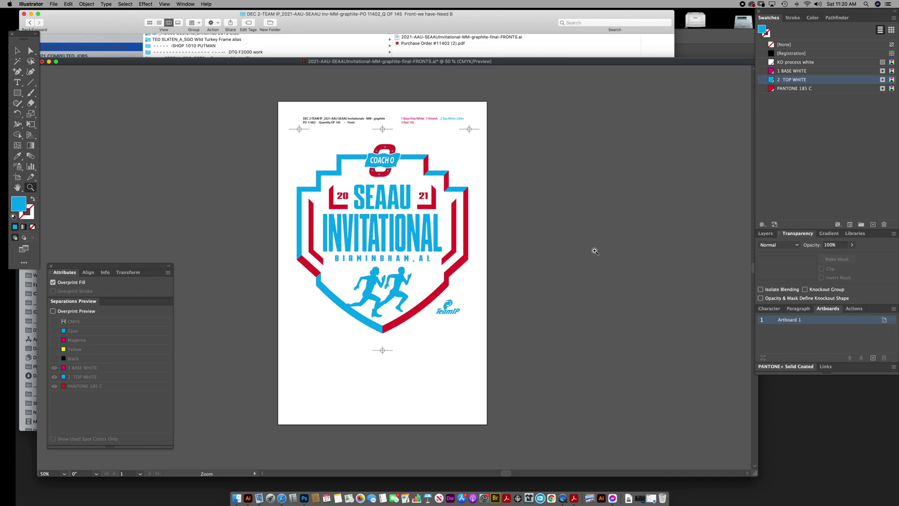
pyautogui.click(765, 233)
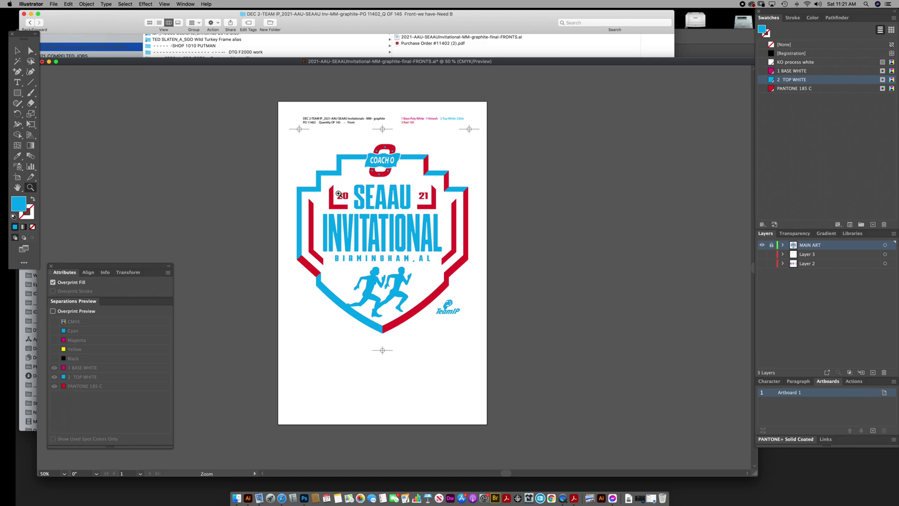
pyautogui.click(54, 4)
# Save a copy of the document in Adobe Illustrator (ai) format.
pyautogui.click(65, 77)
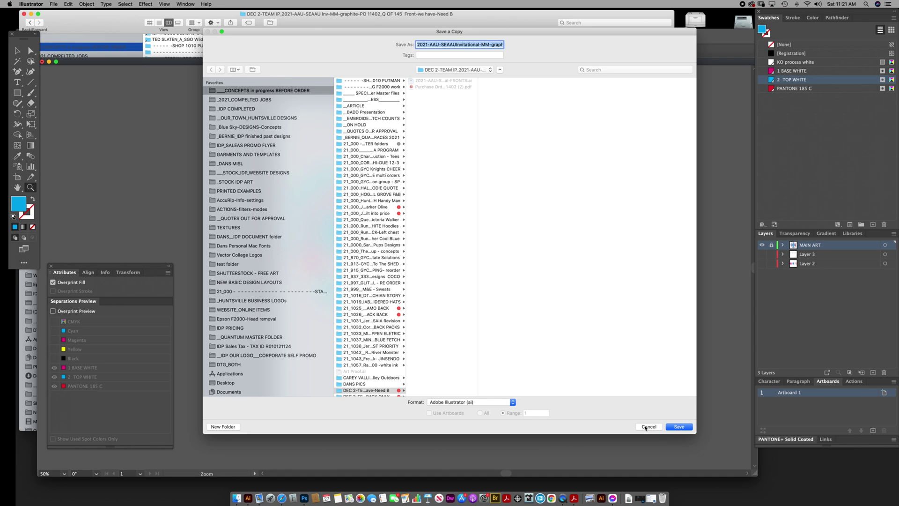
pyautogui.press('Return')
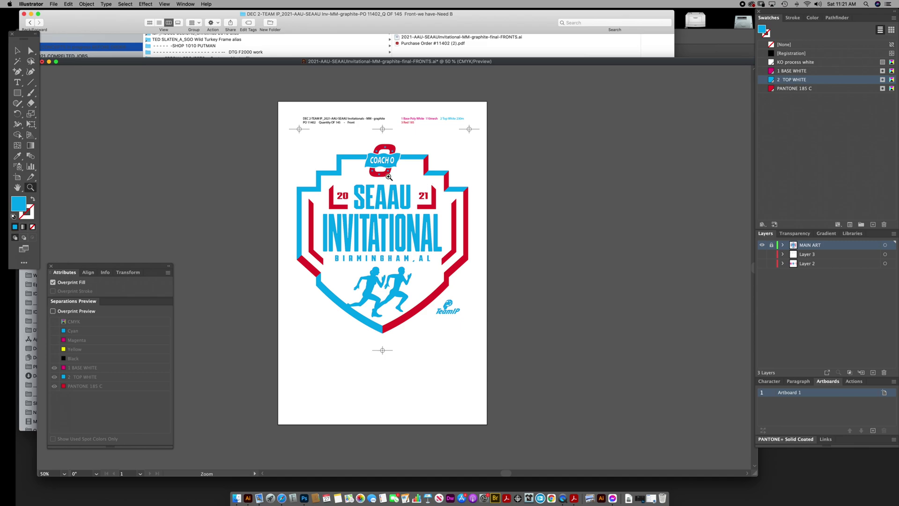
pyautogui.moveTo(512, 289); pyautogui.dragTo(478, 303)
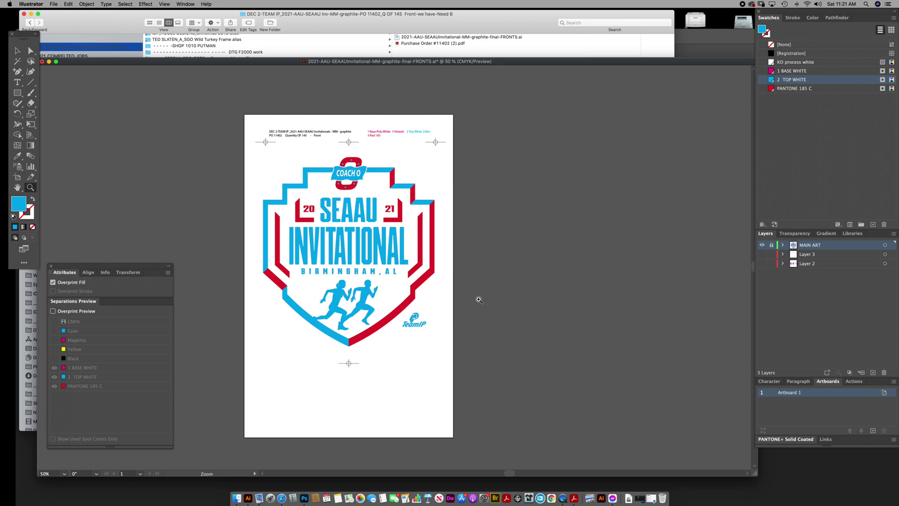
# Draw a cyan rectangle below the logo near the artboard's bottom-right, then enable Overprint Preview.
pyautogui.hscroll(-2, 449, 288)
pyautogui.scroll(-1, 449, 288)
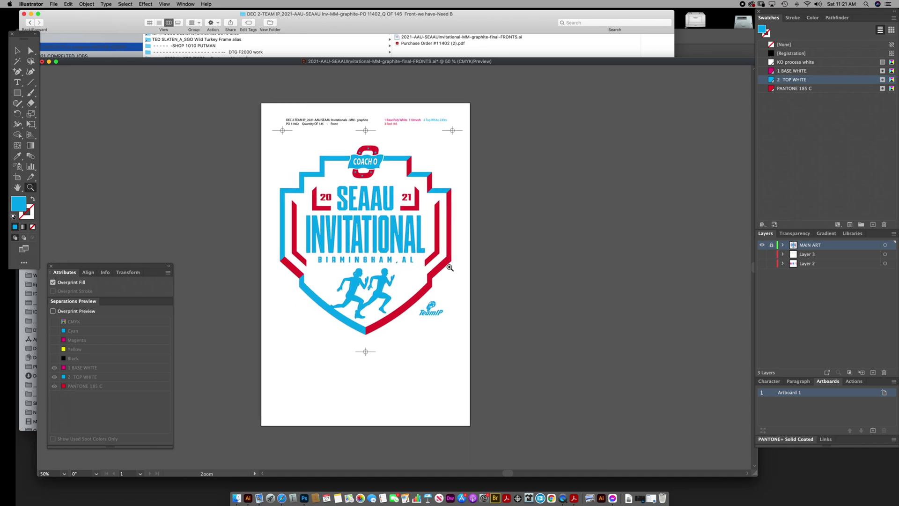
pyautogui.press('v')
pyautogui.click(18, 93)
pyautogui.moveTo(379, 375)
pyautogui.mouseDown()
pyautogui.moveTo(457, 415)
pyautogui.moveTo(447, 417)
pyautogui.mouseUp()
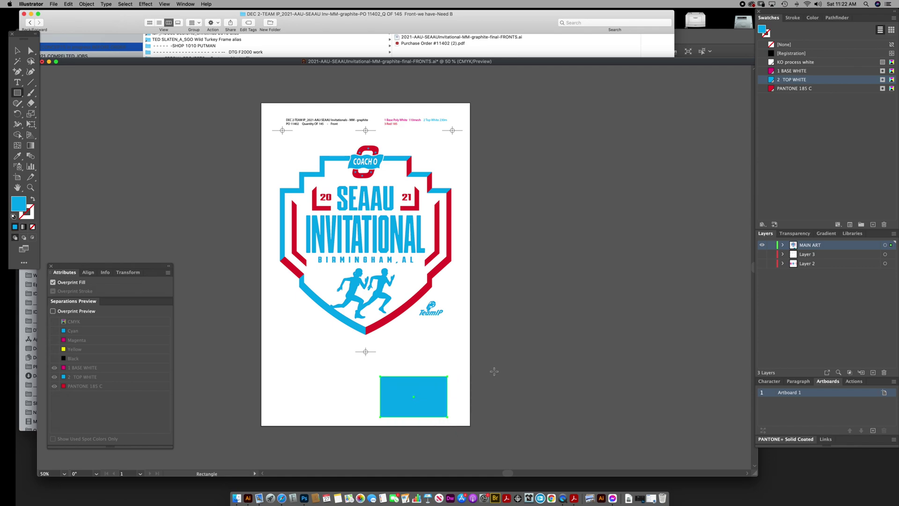
pyautogui.press('super+shift+a')
pyautogui.click(53, 311)
# Toggle the 1 BASE WHITE, 2 TOP WHITE and PANTONE 185 C separation eyes to compare plates.
pyautogui.click(54, 376)
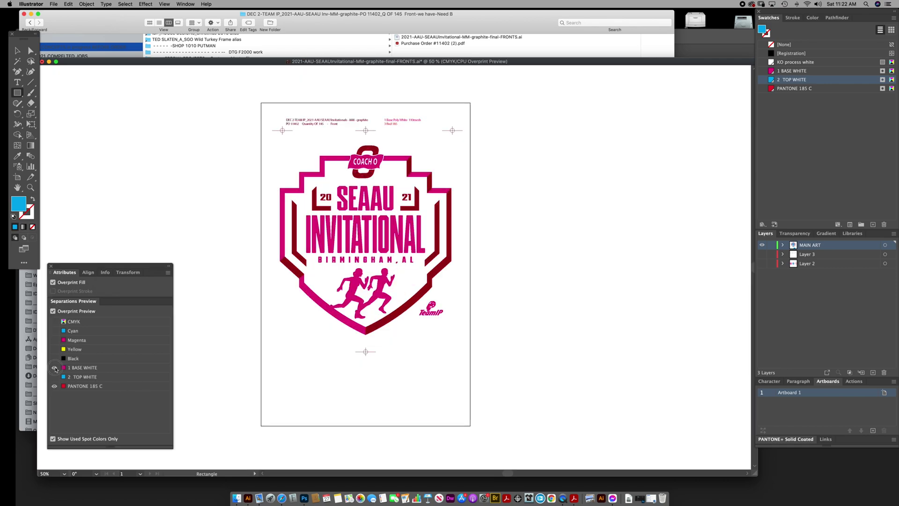
pyautogui.click(54, 367)
pyautogui.hscroll(1, 444, 351)
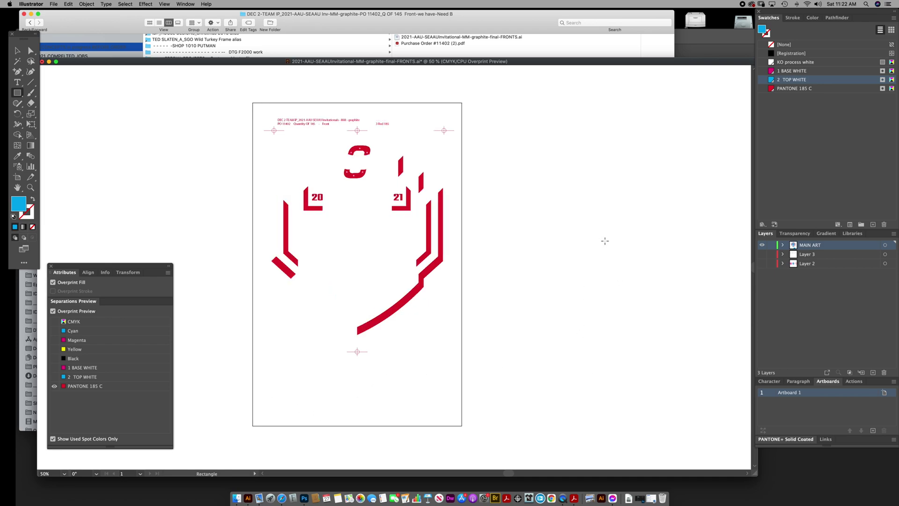
pyautogui.hscroll(-5, 541, 232)
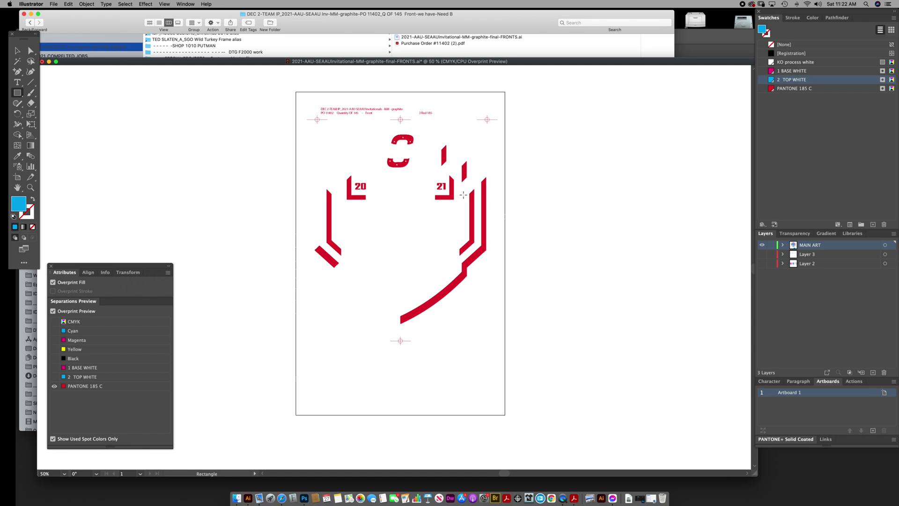
pyautogui.click(54, 367)
pyautogui.click(55, 385)
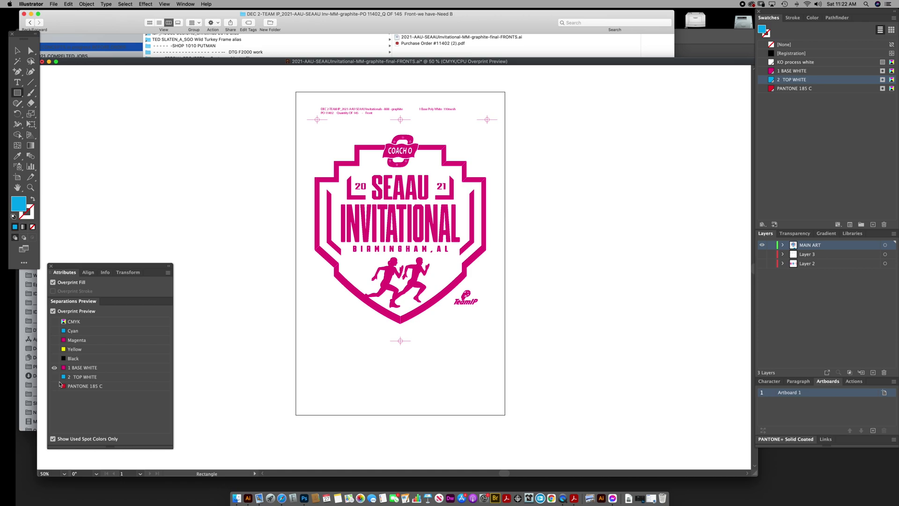
pyautogui.click(55, 376)
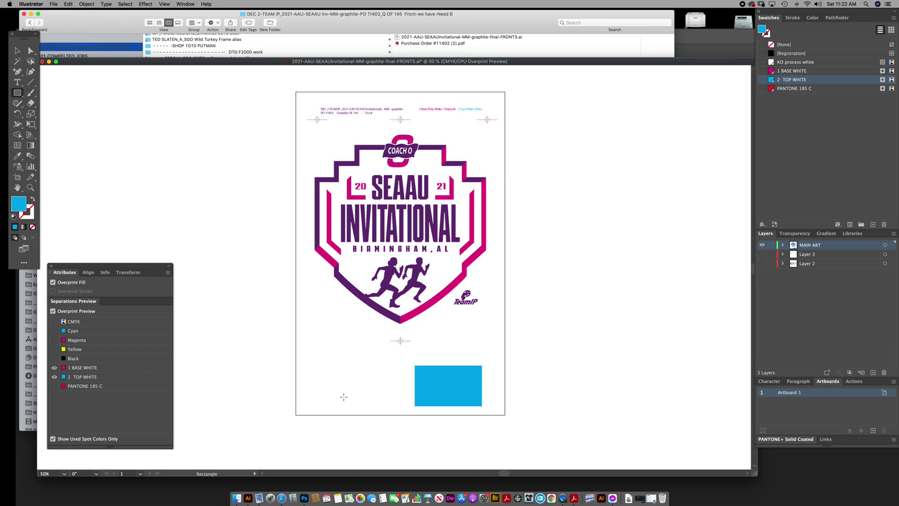
pyautogui.click(54, 368)
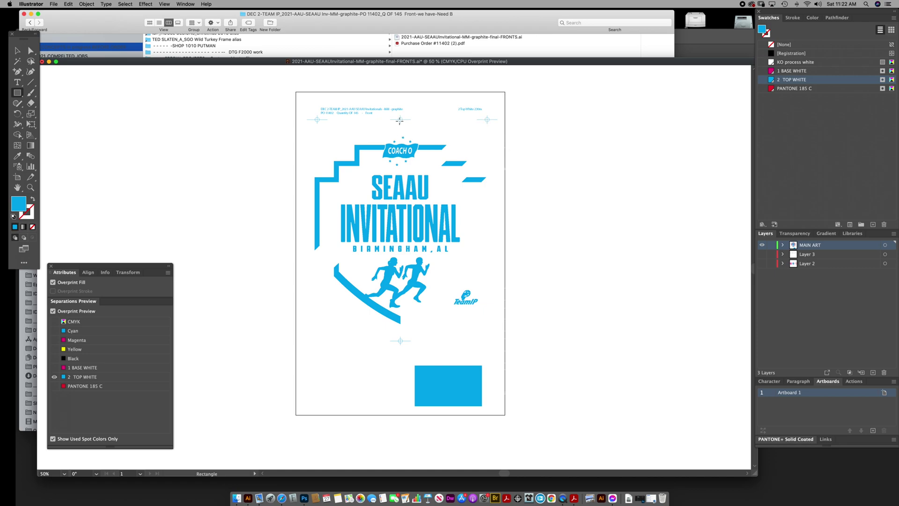
# Deselect all artwork and toggle the 1 BASE WHITE and 2 TOP WHITE plate eyes.
pyautogui.press('v')
pyautogui.moveTo(303, 100); pyautogui.dragTo(498, 384)
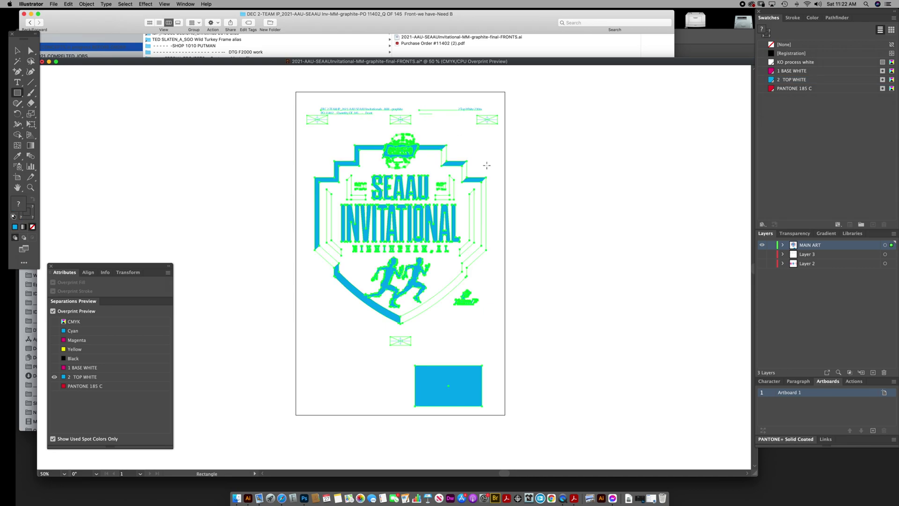
pyautogui.press('v')
pyautogui.click(299, 96)
pyautogui.press('m')
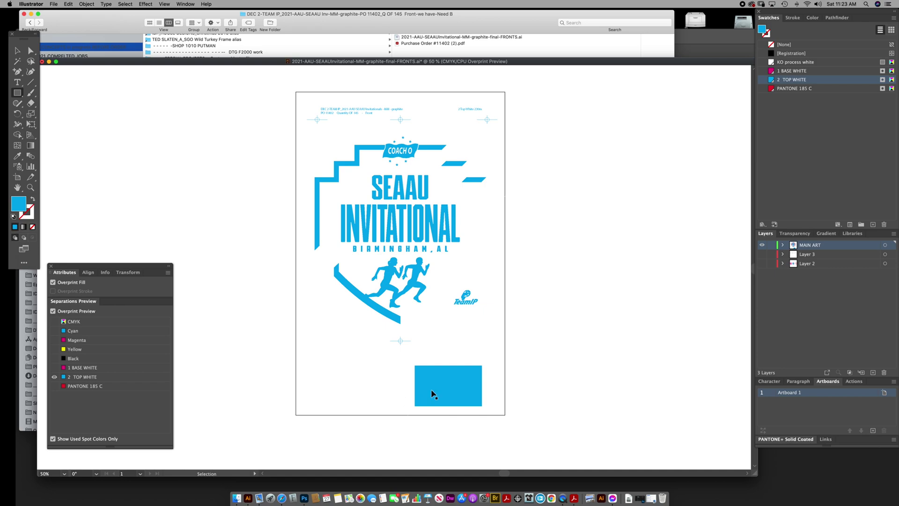
pyautogui.click(54, 367)
pyautogui.click(55, 377)
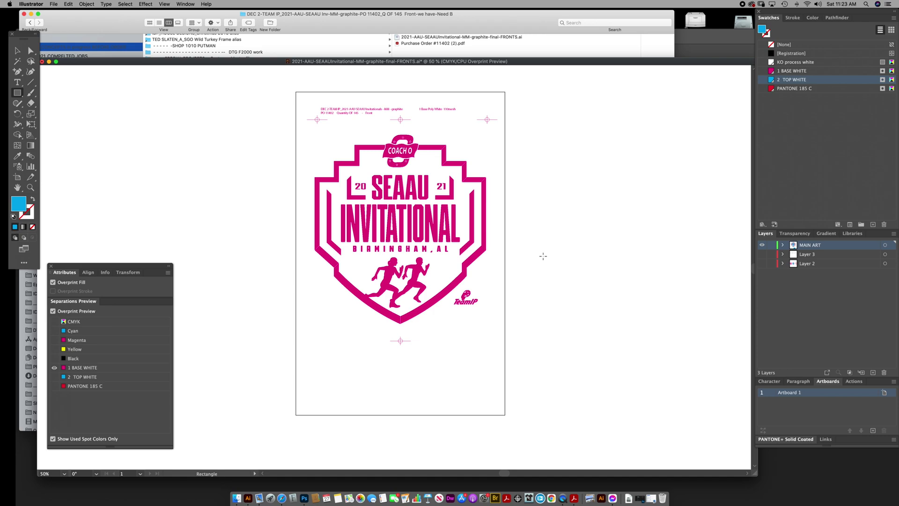
# Adjust the plate eyes to view the PANTONE 185 C separation on its own.
pyautogui.click(55, 377)
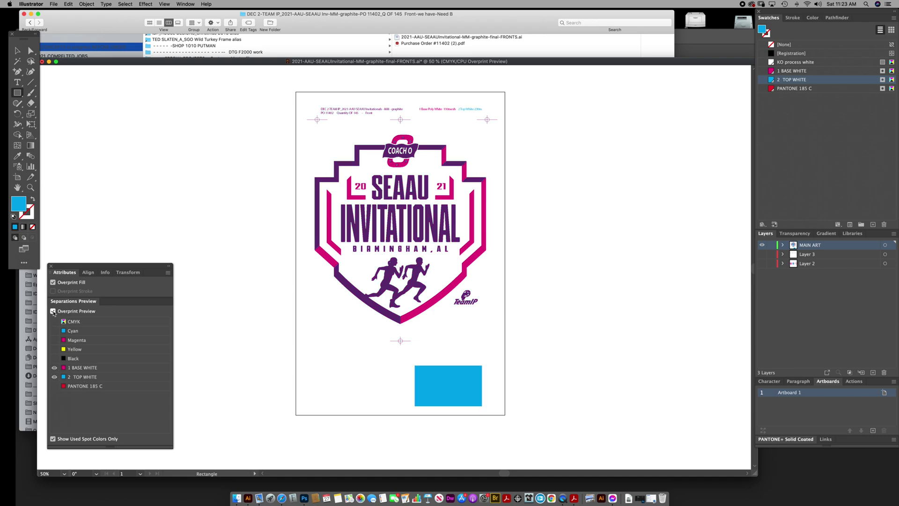
pyautogui.click(53, 282)
pyautogui.click(54, 386)
pyautogui.click(55, 376)
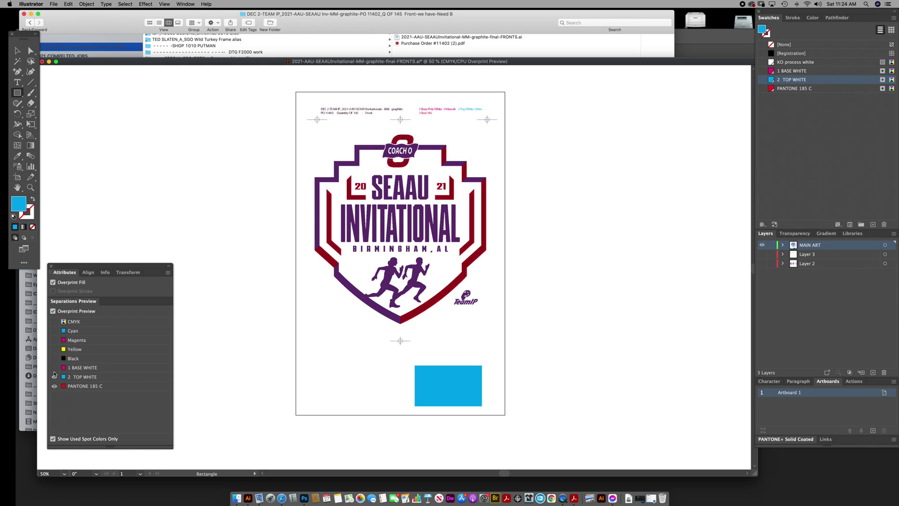
pyautogui.click(54, 367)
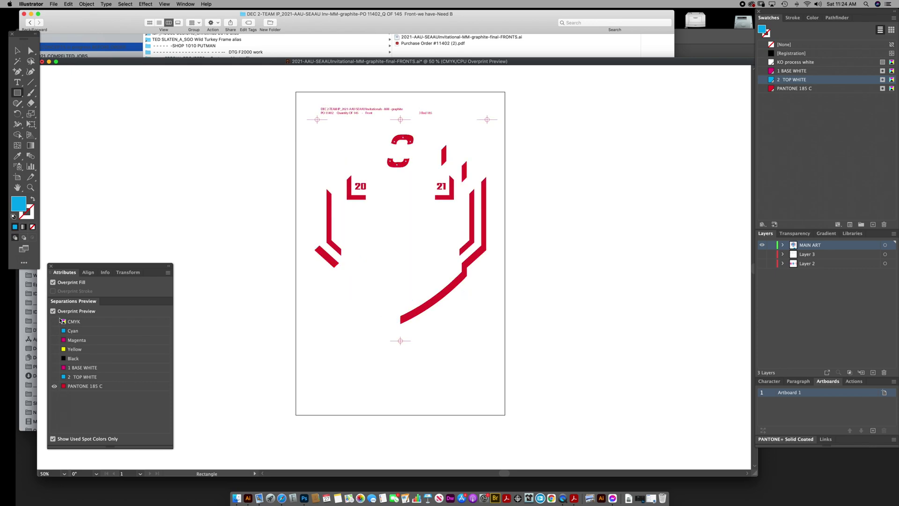
# Turn off Overprint Preview to see full cyan and red colour, and reposition the artboard.
pyautogui.click(53, 311)
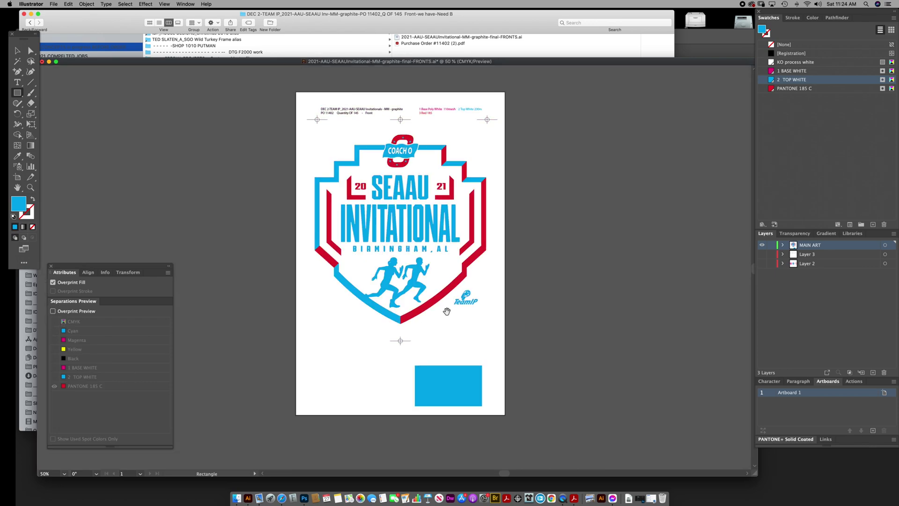
pyautogui.moveTo(447, 311); pyautogui.dragTo(434, 325)
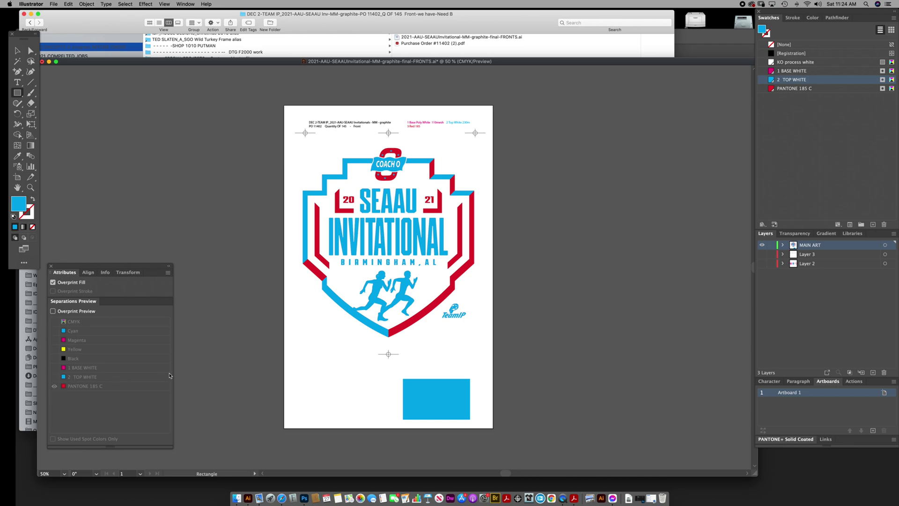
pyautogui.press('space')
pyautogui.moveTo(332, 356)
pyautogui.mouseDown()
pyautogui.moveTo(337, 365)
pyautogui.moveTo(334, 350)
pyautogui.mouseUp()
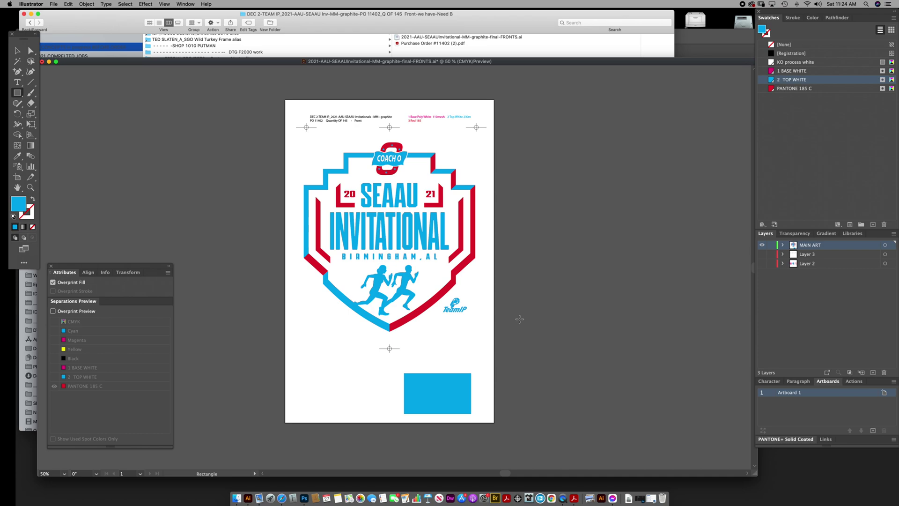
pyautogui.press('super+y')
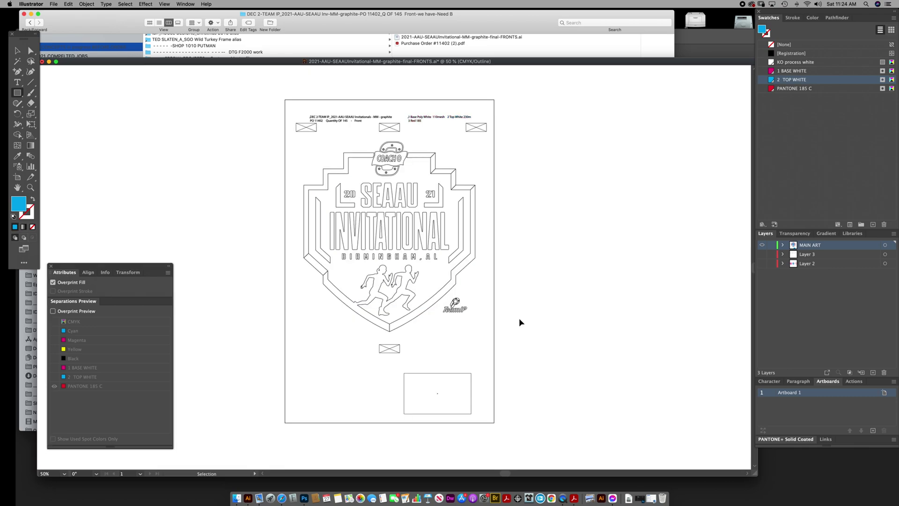
pyautogui.press('super+y')
pyautogui.press('z')
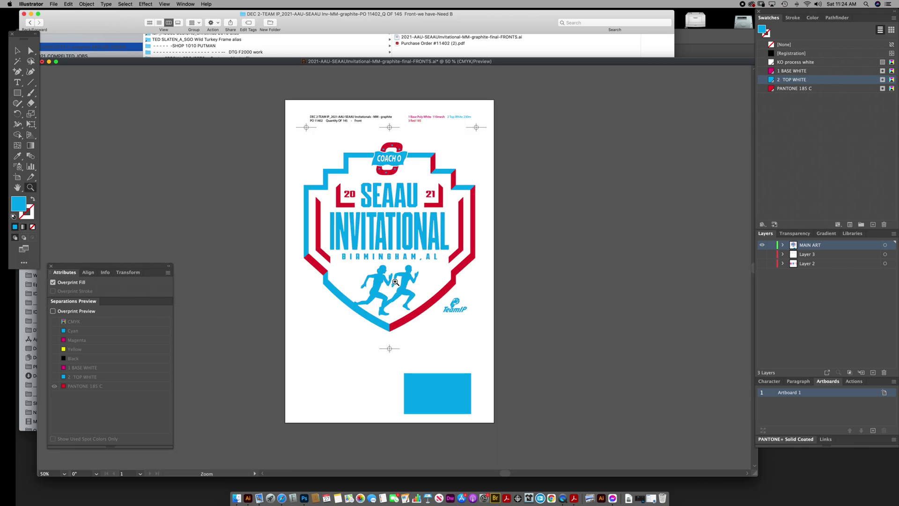
pyautogui.click(394, 286)
pyautogui.moveTo(399, 259); pyautogui.dragTo(402, 263)
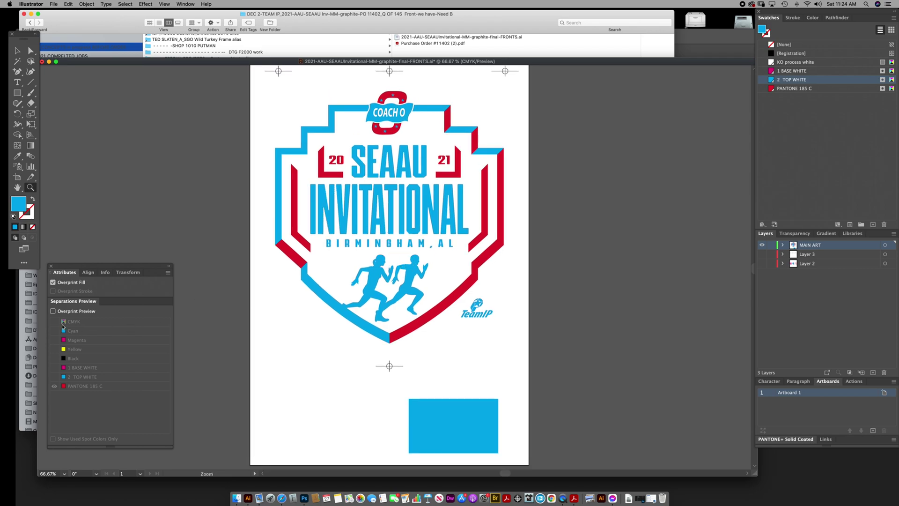
pyautogui.click(53, 311)
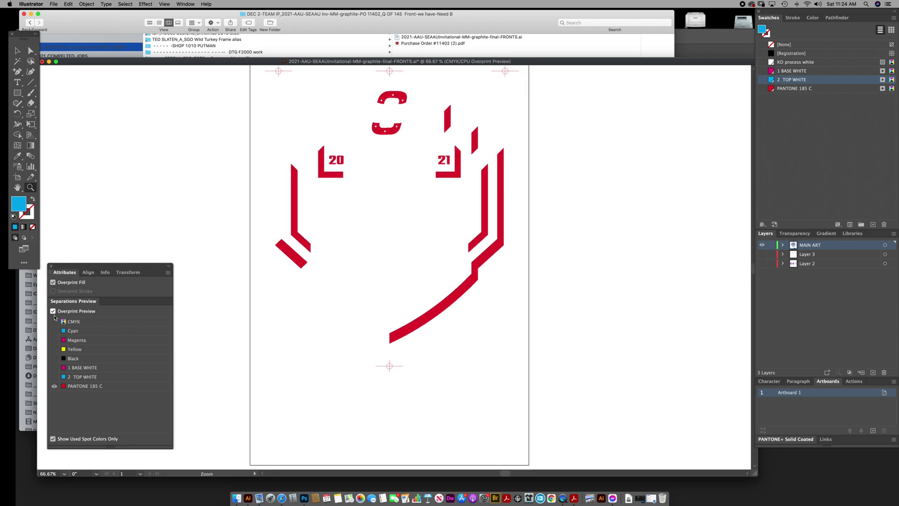
pyautogui.click(53, 311)
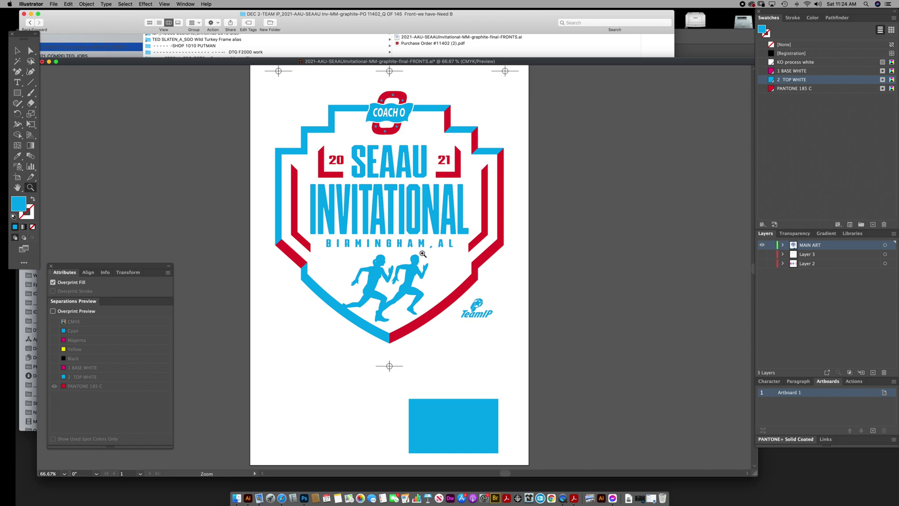
pyautogui.press('super+minus')
pyautogui.hscroll(-3, 405, 254)
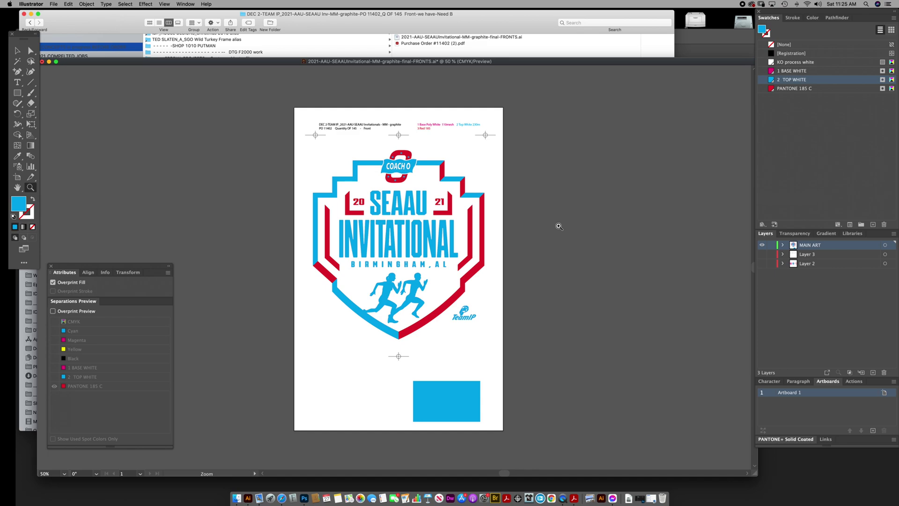
pyautogui.keyDown('alt'); pyautogui.click(562, 244); pyautogui.keyUp('alt')
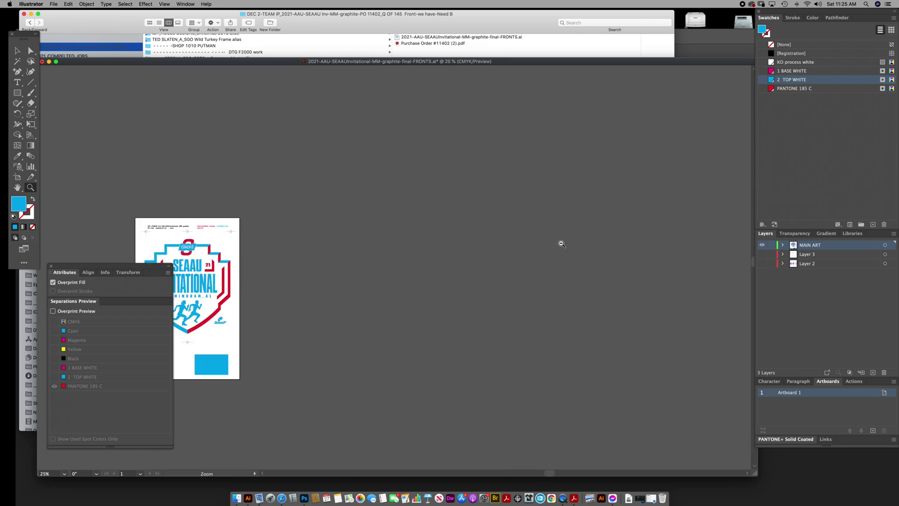
pyautogui.moveTo(453, 312); pyautogui.dragTo(521, 299)
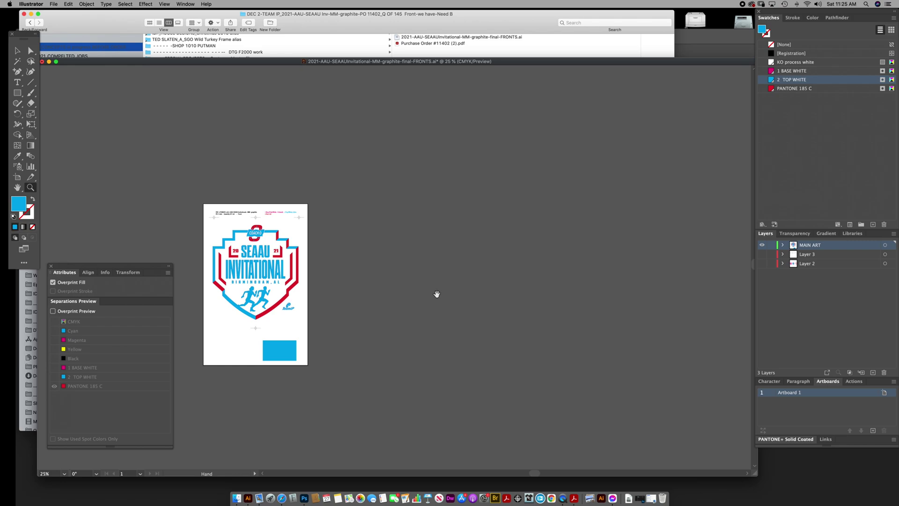
pyautogui.moveTo(436, 293); pyautogui.dragTo(479, 293)
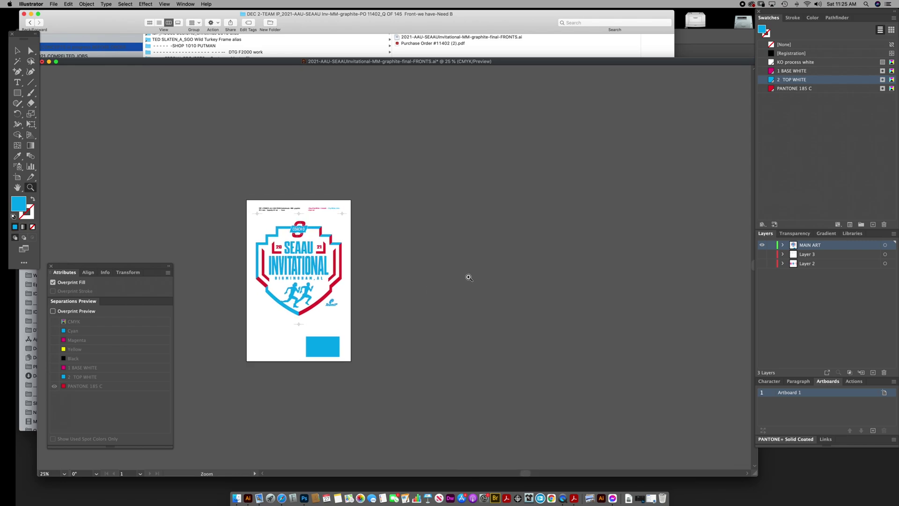
pyautogui.click(338, 299)
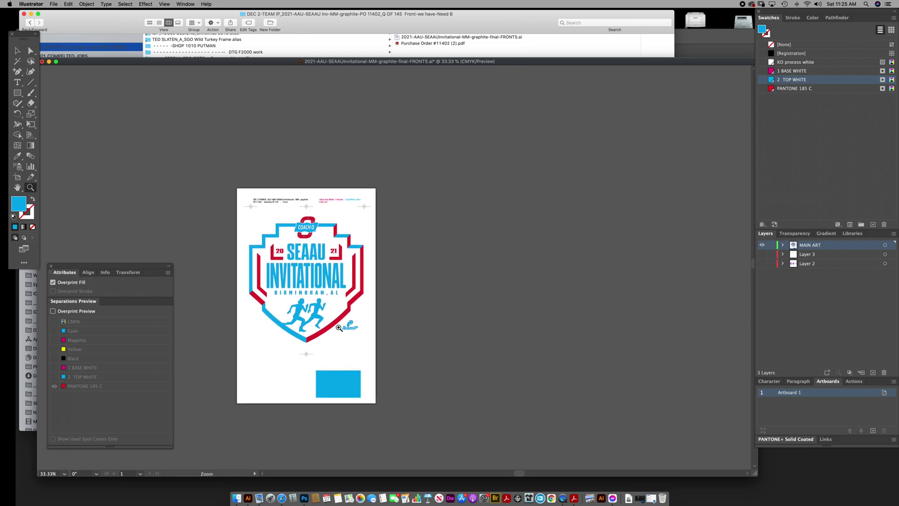
pyautogui.hscroll(-5, 410, 323)
pyautogui.press('super+equal')
pyautogui.scroll(1, 421, 311)
pyautogui.scroll(1, 404, 322)
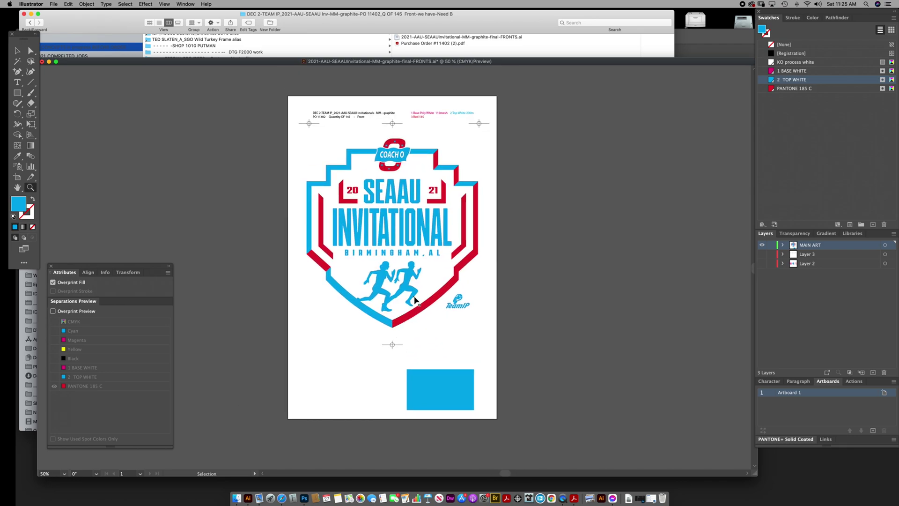
# Deselect everything, pick the PANTONE 185 C swatch, and apply Select > Same > Fill Color.
pyautogui.press('super+a')
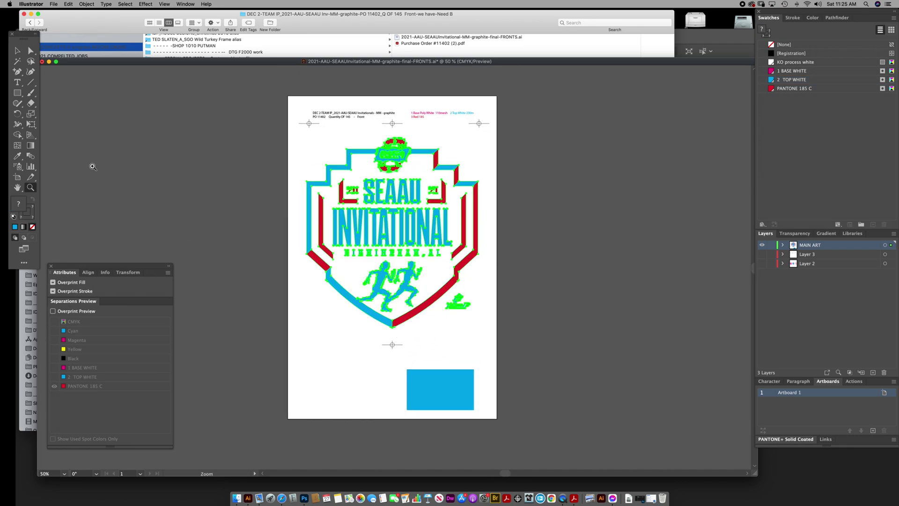
pyautogui.press('v')
pyautogui.press('shift+super+a')
pyautogui.press('super+a')
pyautogui.press('z')
pyautogui.press('shift+super+a')
pyautogui.click(770, 88)
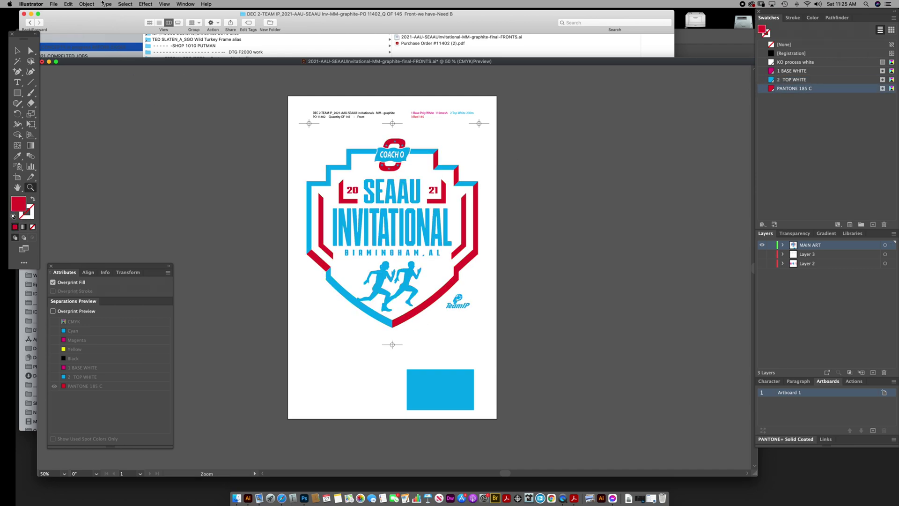
pyautogui.click(125, 3)
pyautogui.moveTo(154, 68)
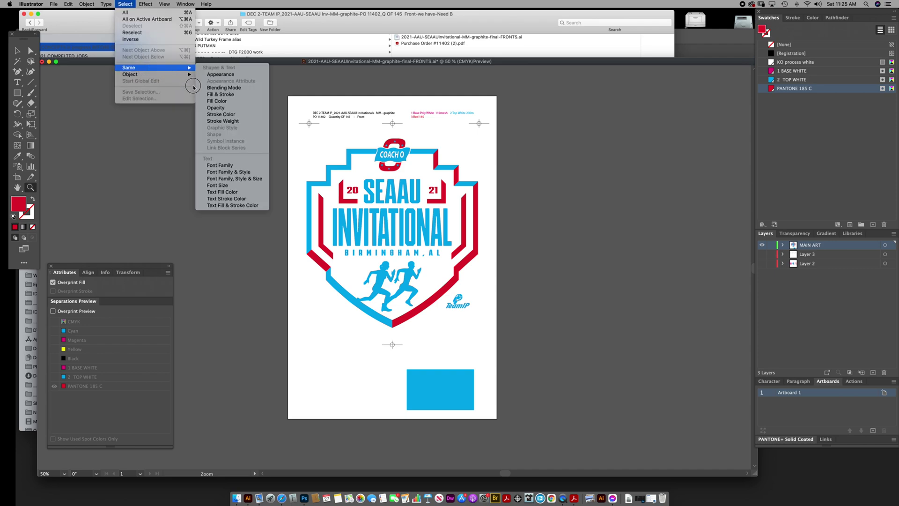
pyautogui.click(217, 101)
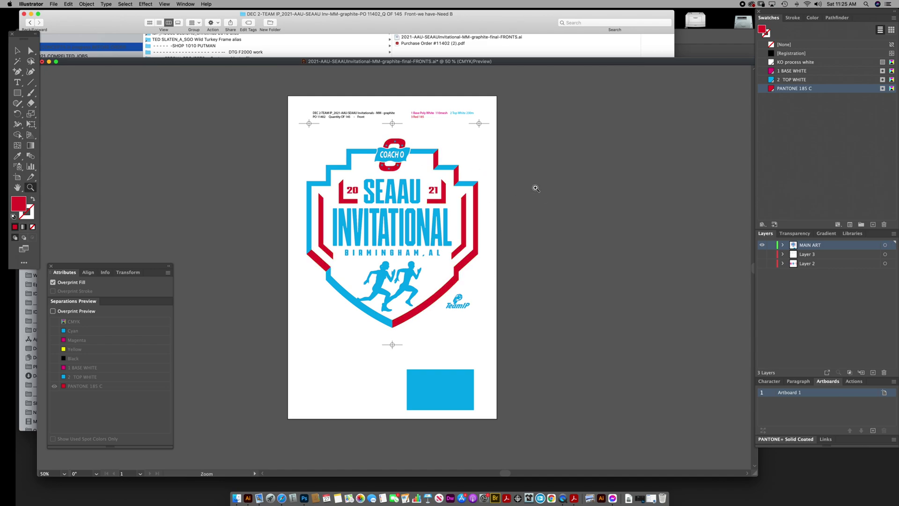
pyautogui.scroll(2, 568, 200)
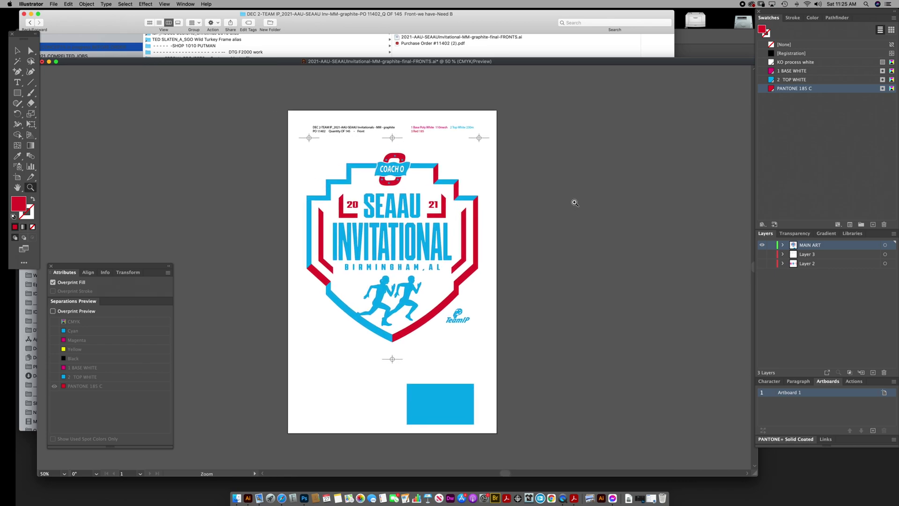